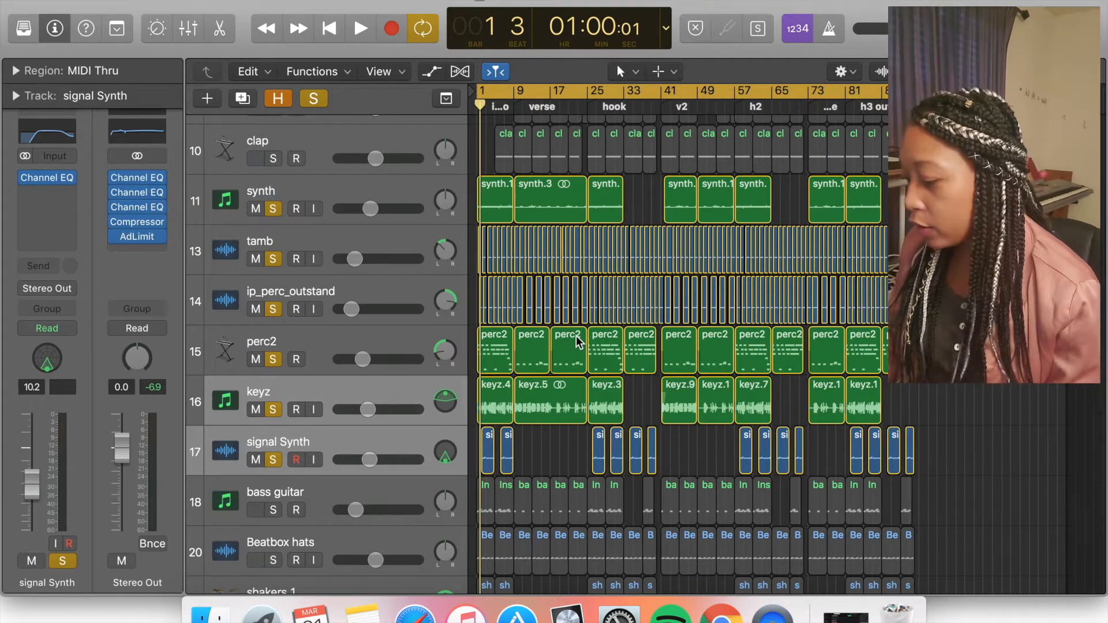
- Select all tracks from synth through signal Synth, and after that the tamb track alone
{"action": "left_click", "coordinate": [358, 185]}
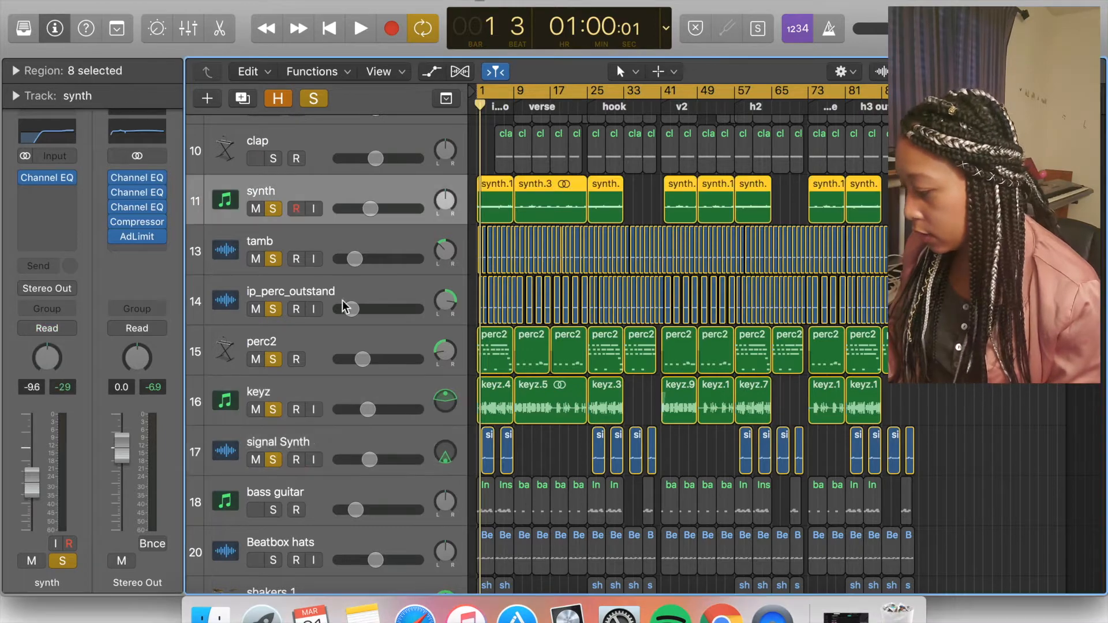
{"action": "left_click", "coordinate": [325, 446], "text": "shift"}
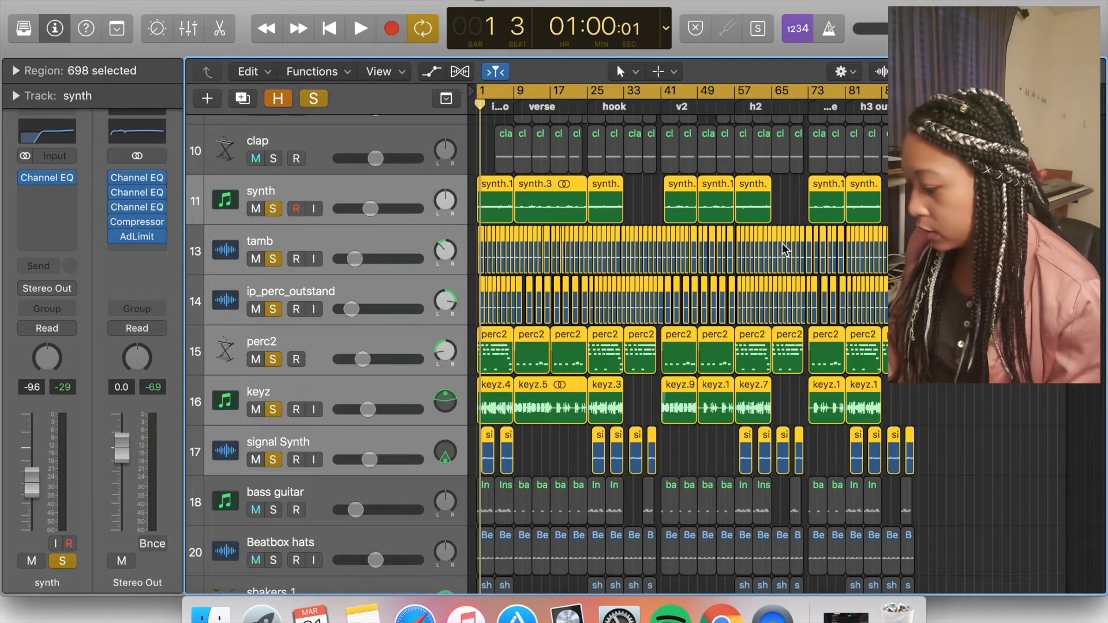
{"action": "left_click", "coordinate": [372, 240]}
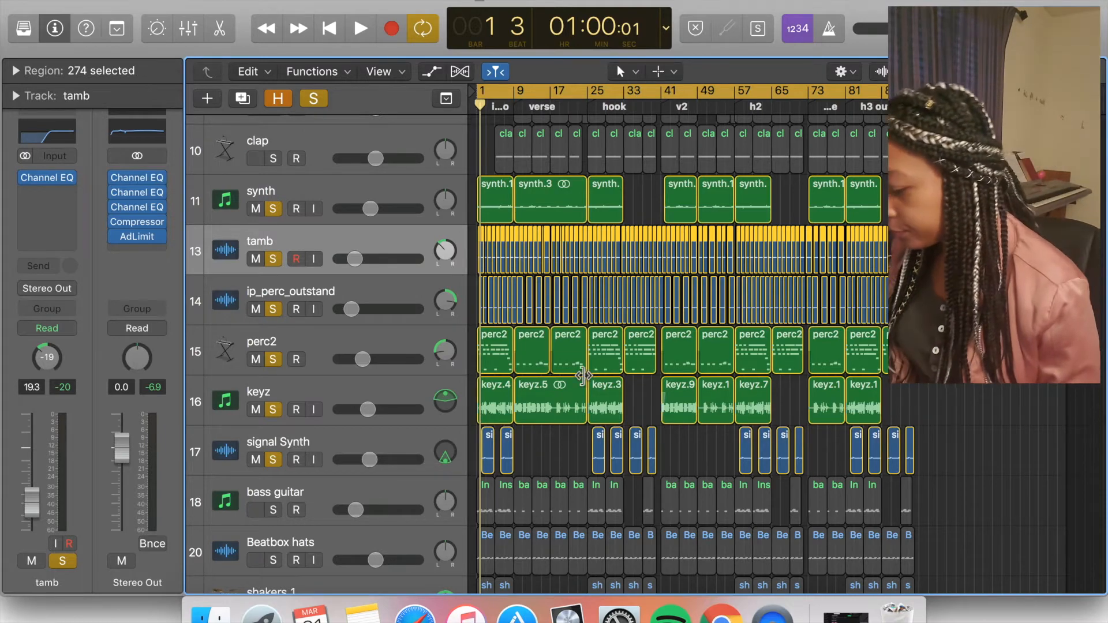
- Examine the intro regions and channel settings of the tamb, ip_perc_outstand and perc2 tracks, ending on tamb
{"action": "scroll", "coordinate": [584, 376], "scroll_direction": "up", "scroll_amount": 5}
{"action": "scroll", "coordinate": [583, 377], "scroll_direction": "up", "scroll_amount": 5}
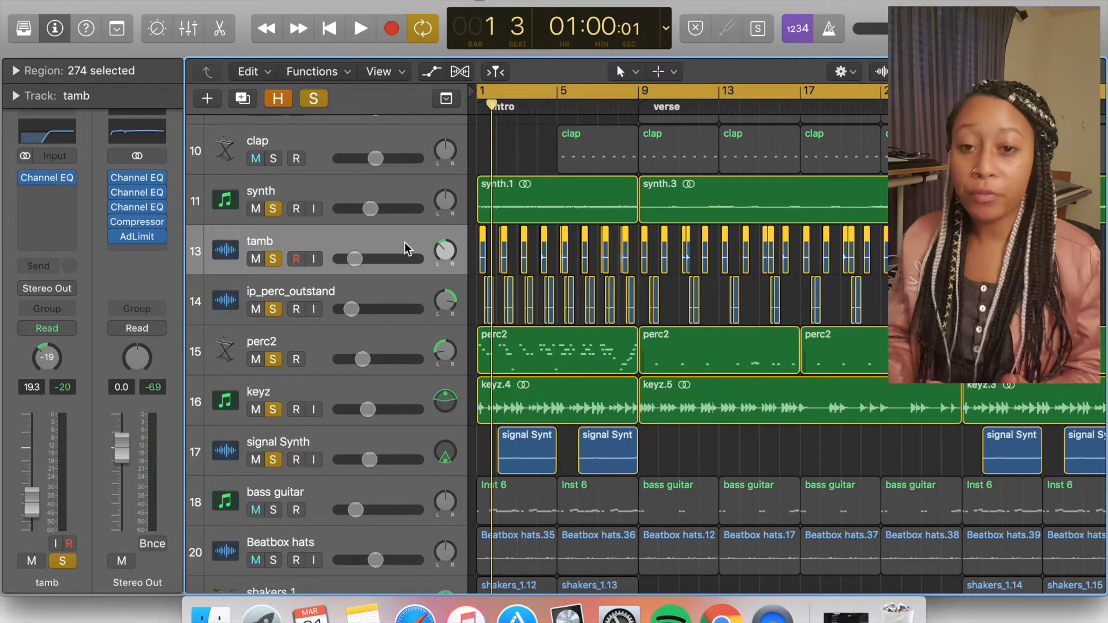
{"action": "scroll", "coordinate": [535, 273], "scroll_direction": "up", "scroll_amount": 5}
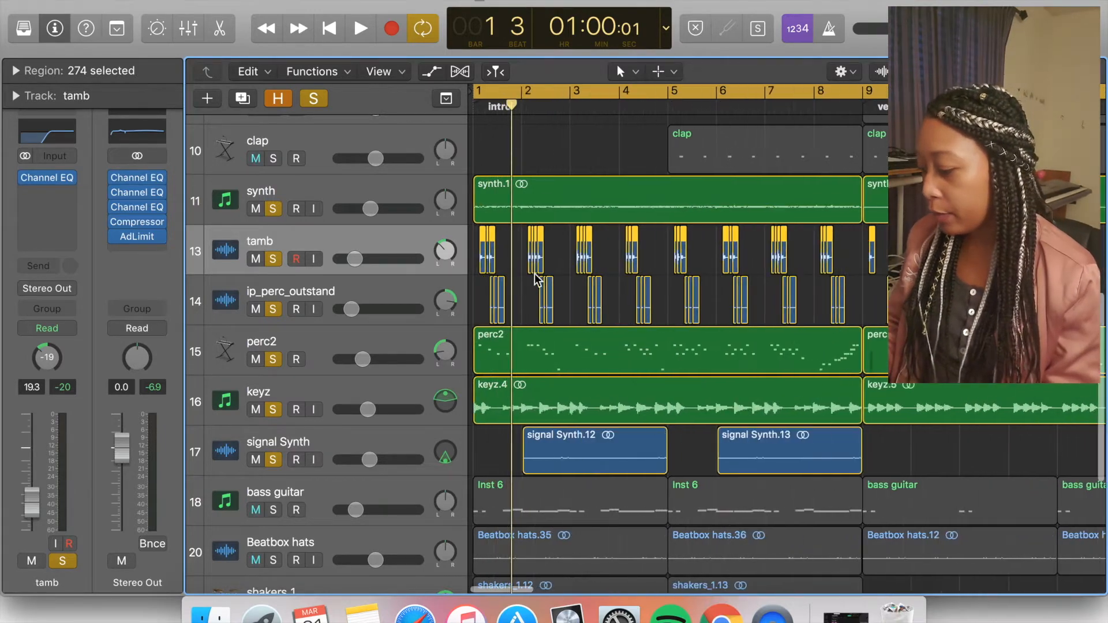
{"action": "scroll", "coordinate": [535, 273], "scroll_direction": "up", "scroll_amount": 2}
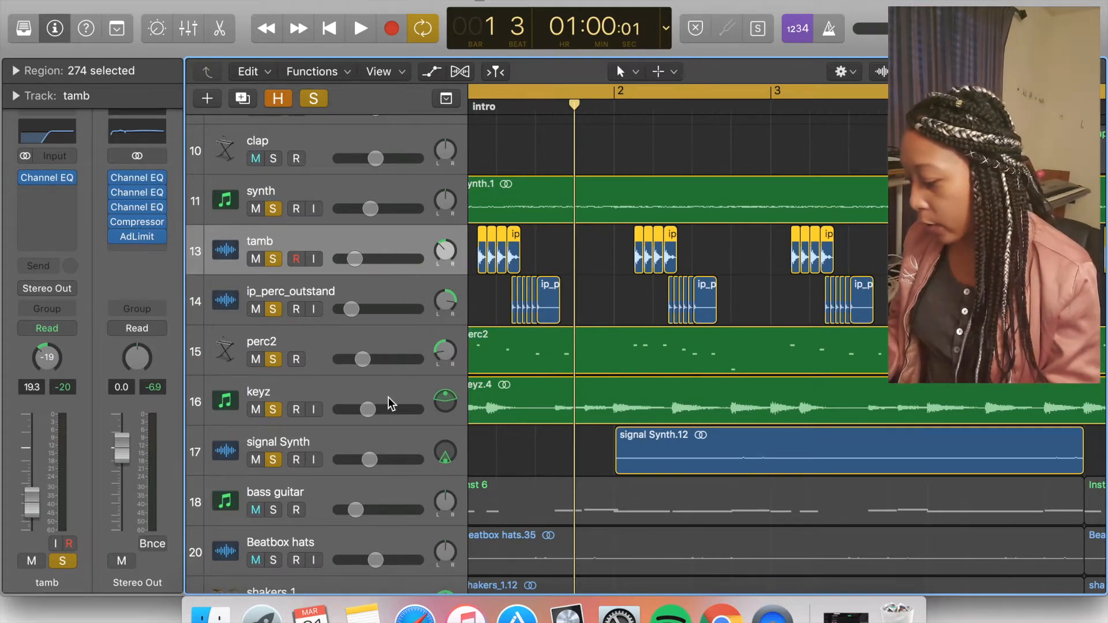
{"action": "left_click", "coordinate": [369, 288]}
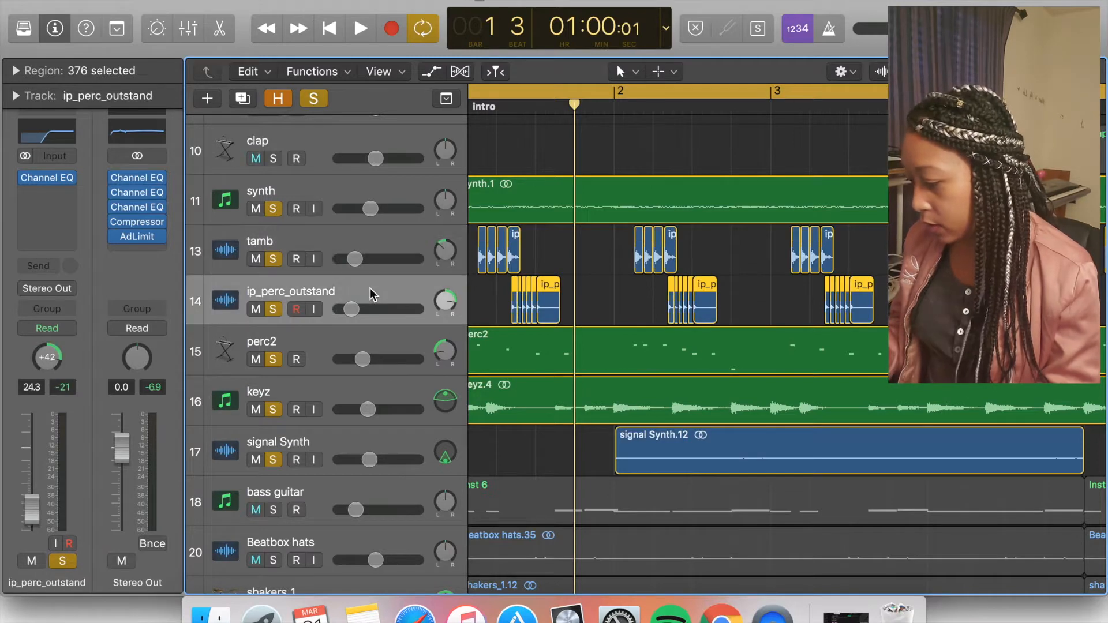
{"action": "left_click", "coordinate": [372, 348]}
{"action": "left_click", "coordinate": [385, 239]}
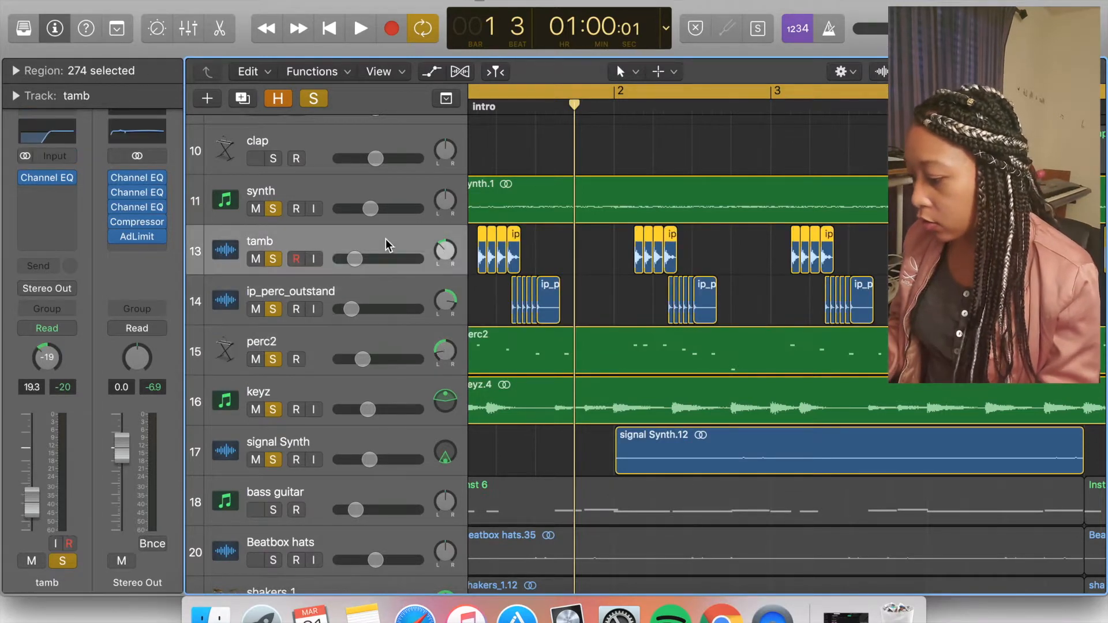
- Play the soloed tracks from the start of the intro for about two bars and stop
{"action": "scroll", "coordinate": [862, 102], "scroll_direction": "left", "scroll_amount": 2}
{"action": "key", "text": "Return"}
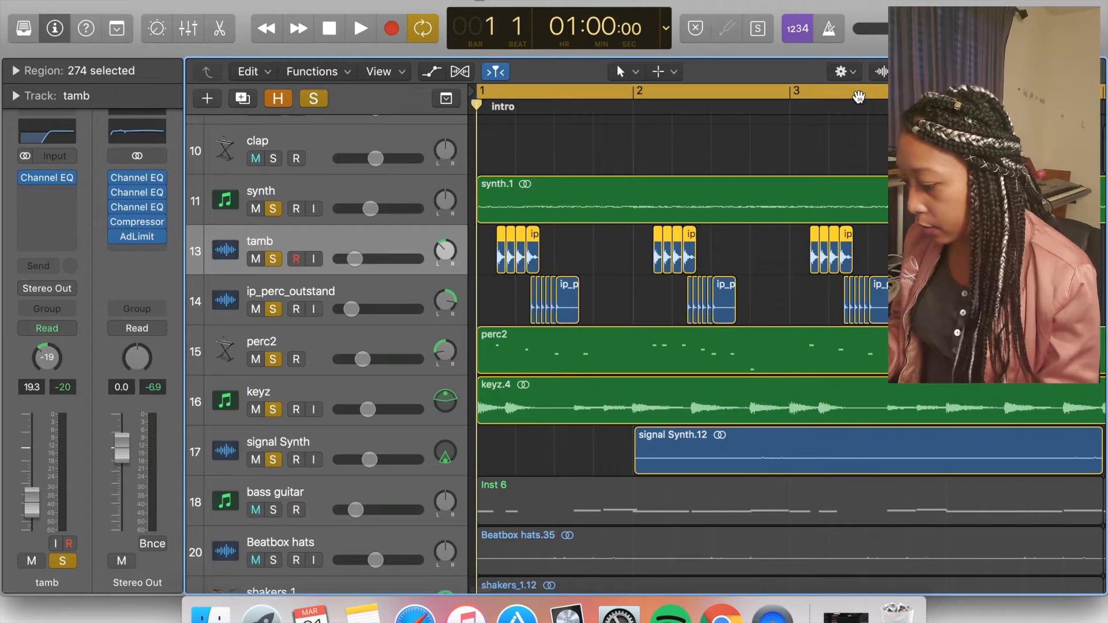
{"action": "key", "text": "space"}
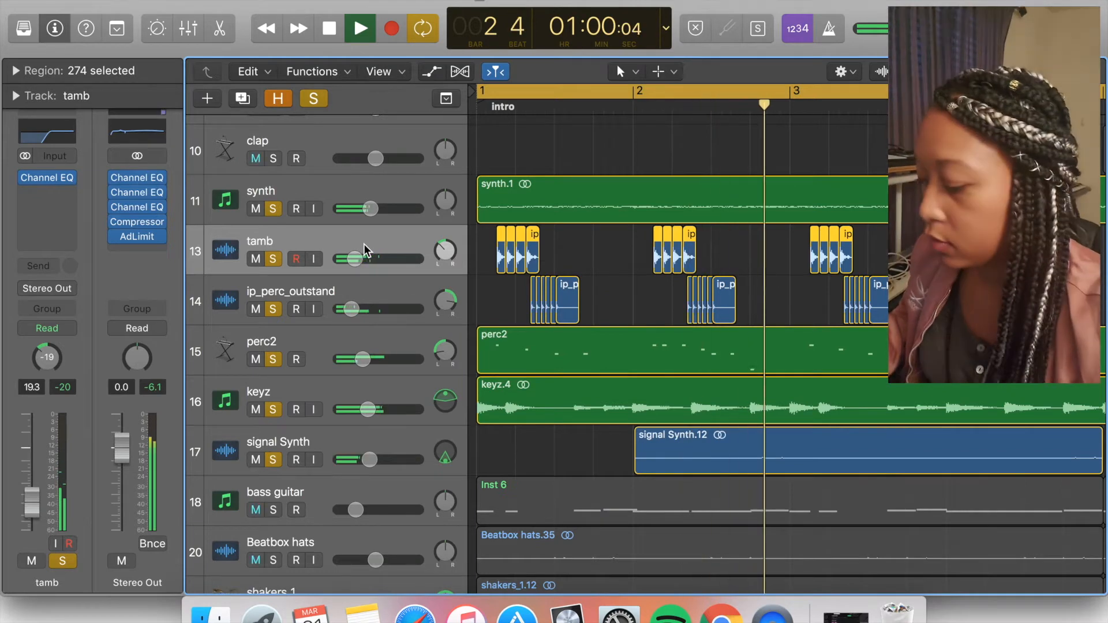
{"action": "key", "text": "space"}
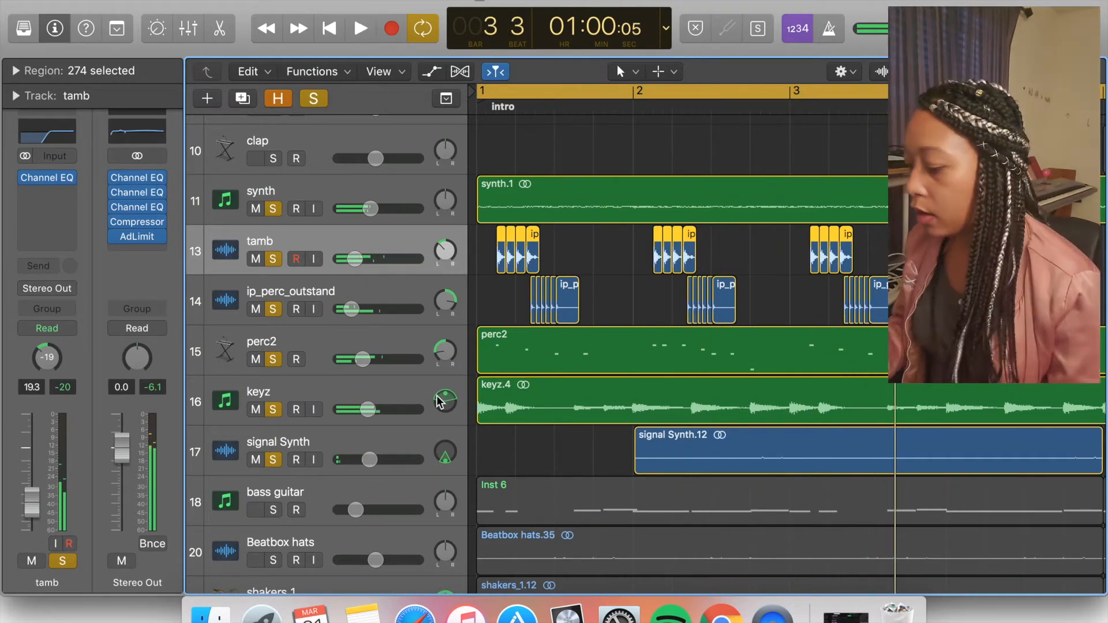
- Turn off solo on the synth, perc2, keyz and signal Synth tracks, leaving tamb and ip_perc_outstand soloed
{"action": "left_click", "coordinate": [270, 209]}
{"action": "left_click", "coordinate": [273, 358]}
{"action": "left_click", "coordinate": [272, 409]}
{"action": "left_click", "coordinate": [273, 461]}
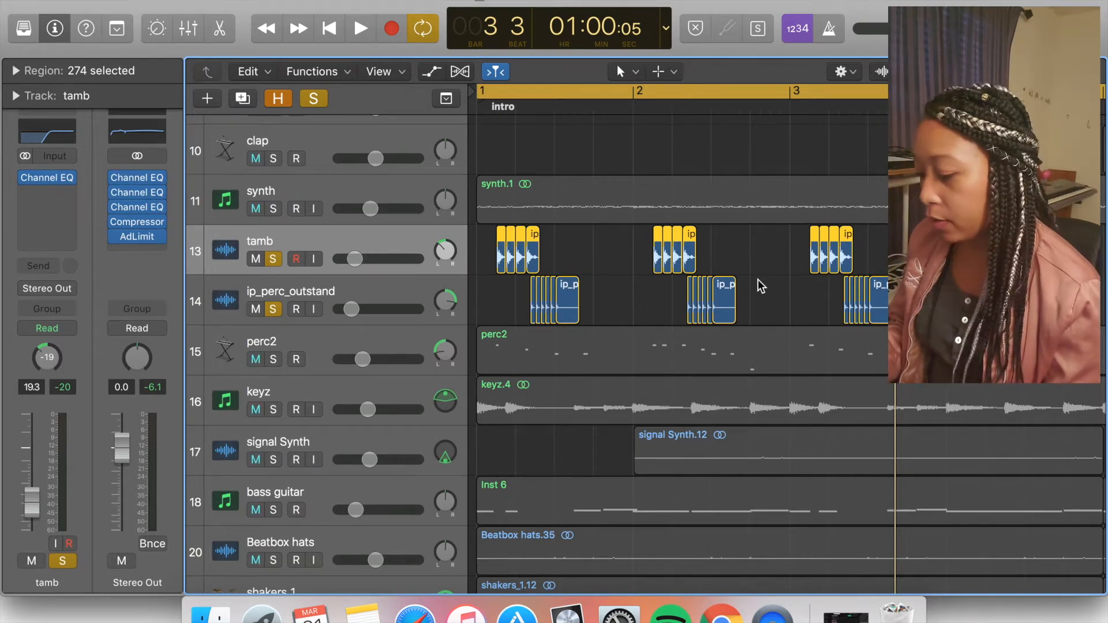
- Listen to the soloed tamb and ip_perc_outstand tracks at the start of the intro
{"action": "key", "text": "space"}
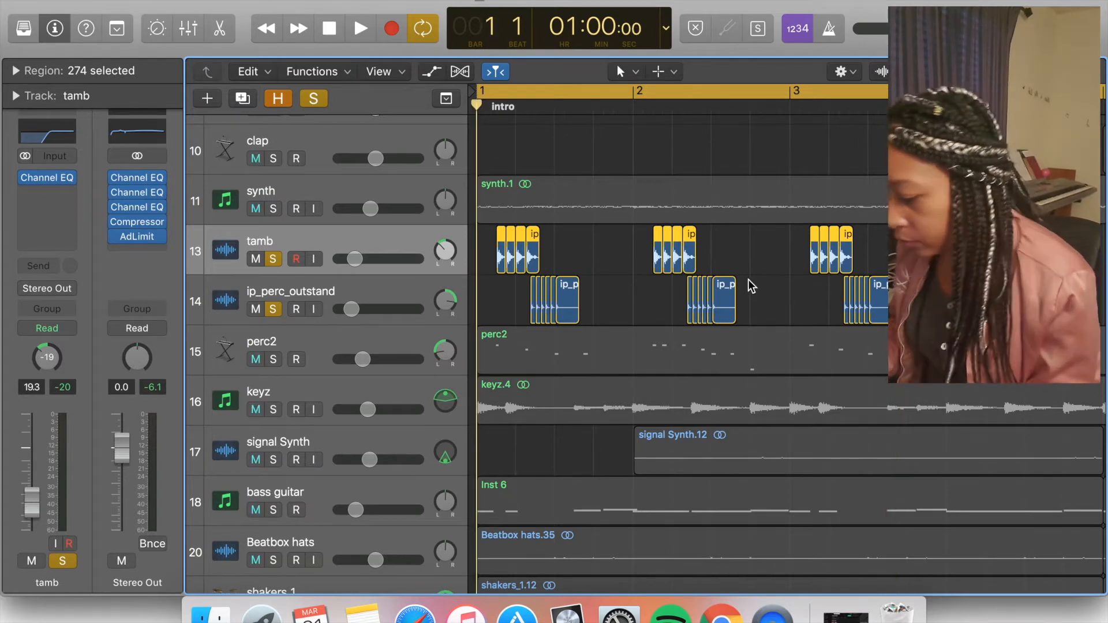
{"action": "key", "text": "space"}
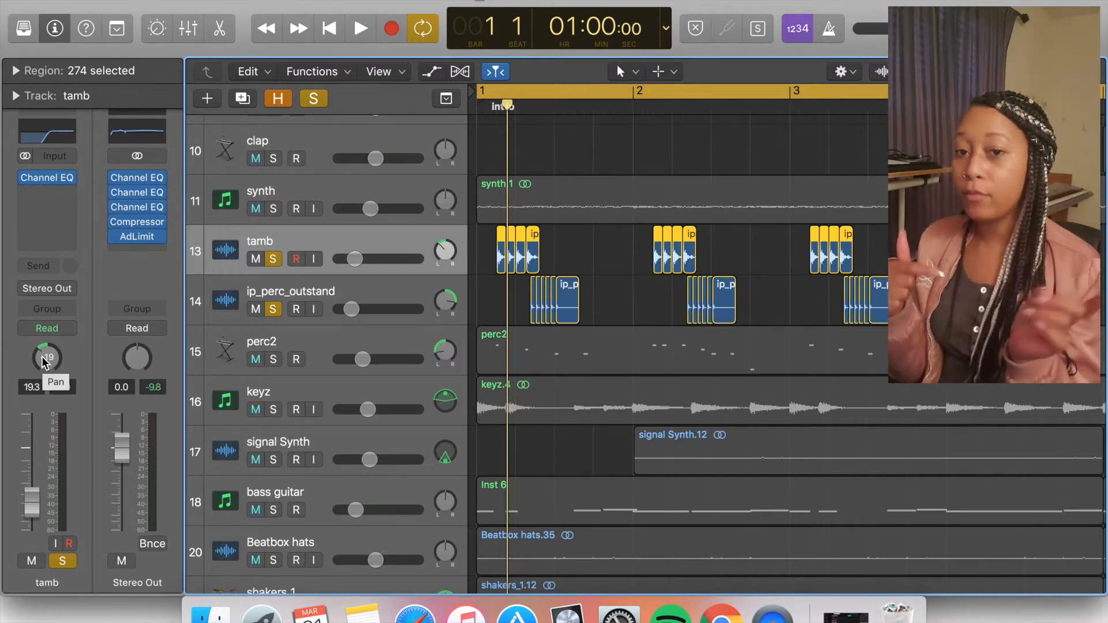
{"action": "left_click", "coordinate": [593, 242]}
{"action": "key", "text": "space"}
{"action": "key", "text": "space"}
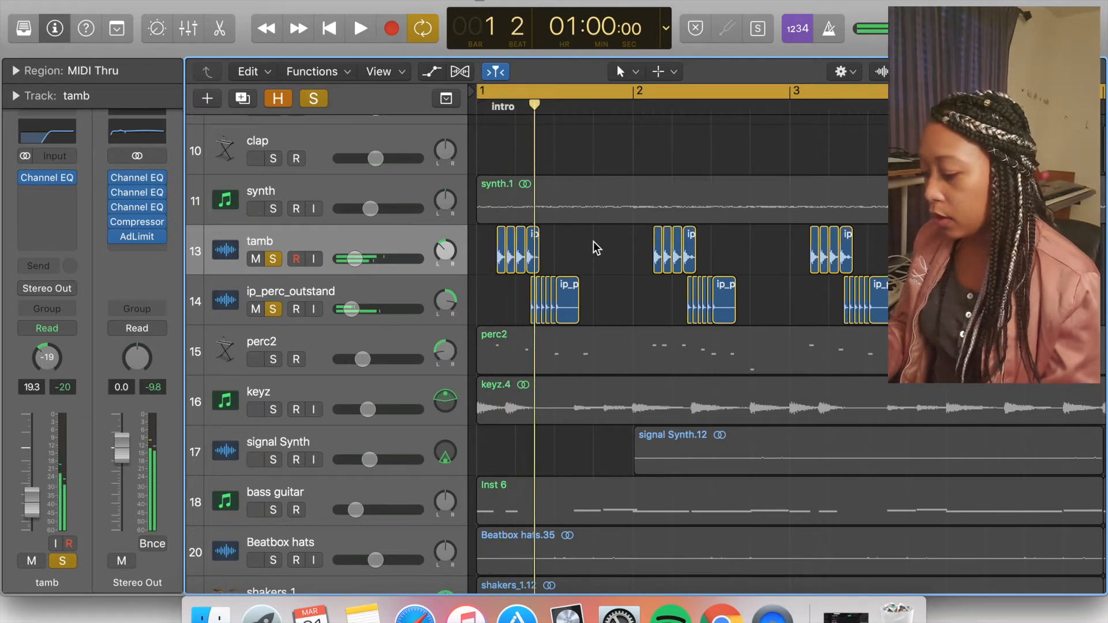
- Select the ip_perc_outstand track, then the bar 1 regions of tamb and ip_perc_outstand, and play them
{"action": "left_click", "coordinate": [306, 293]}
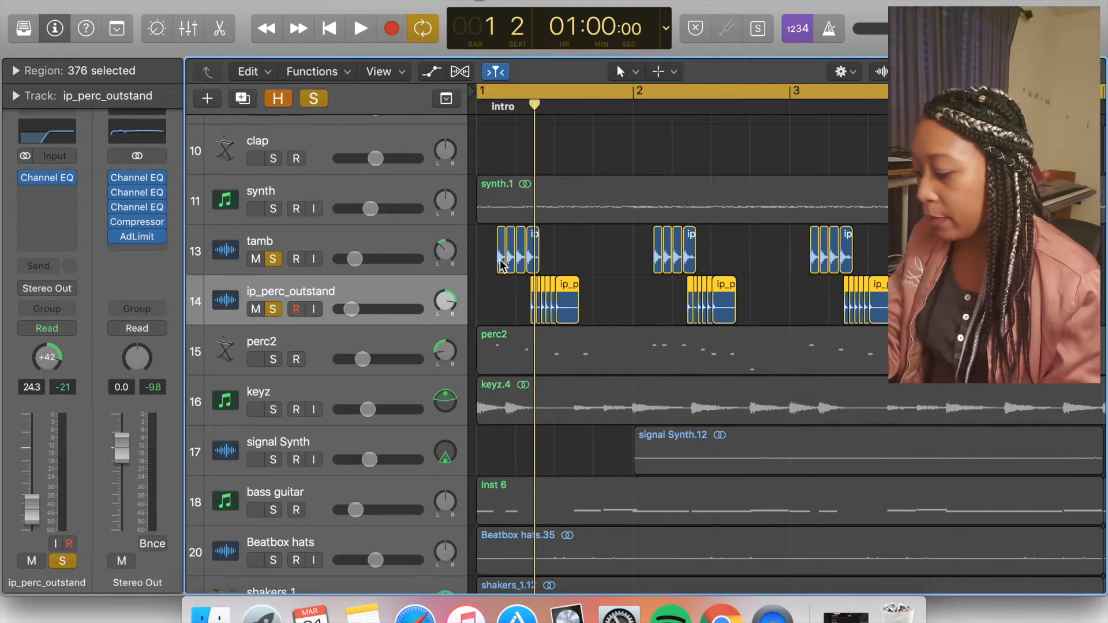
{"action": "left_click", "coordinate": [570, 262]}
{"action": "left_click_drag", "start_coordinate": [570, 262], "coordinate": [602, 320]}
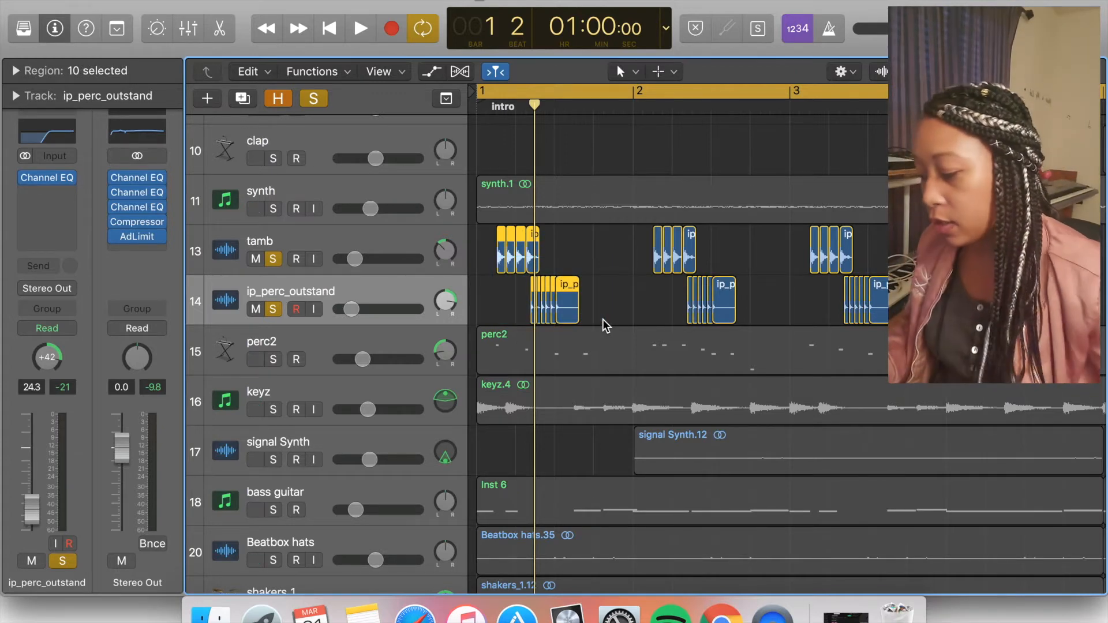
{"action": "key", "text": "space"}
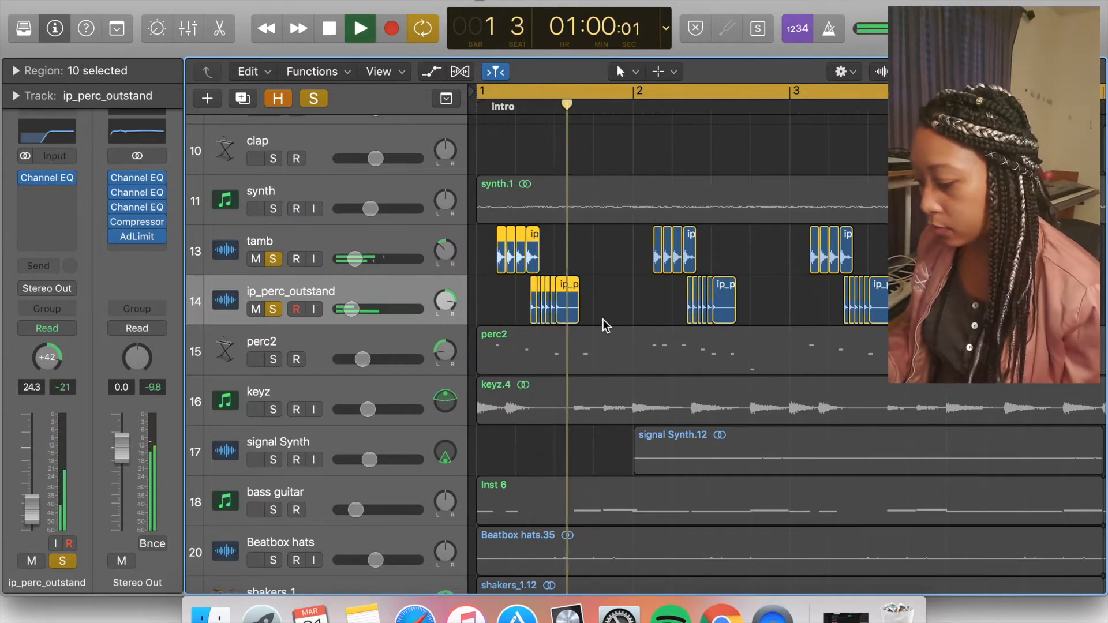
{"action": "key", "text": "space"}
- Solo the perc2 track as well and return the playhead to the beginning of the song
{"action": "scroll", "coordinate": [597, 354], "scroll_direction": "down", "scroll_amount": 2}
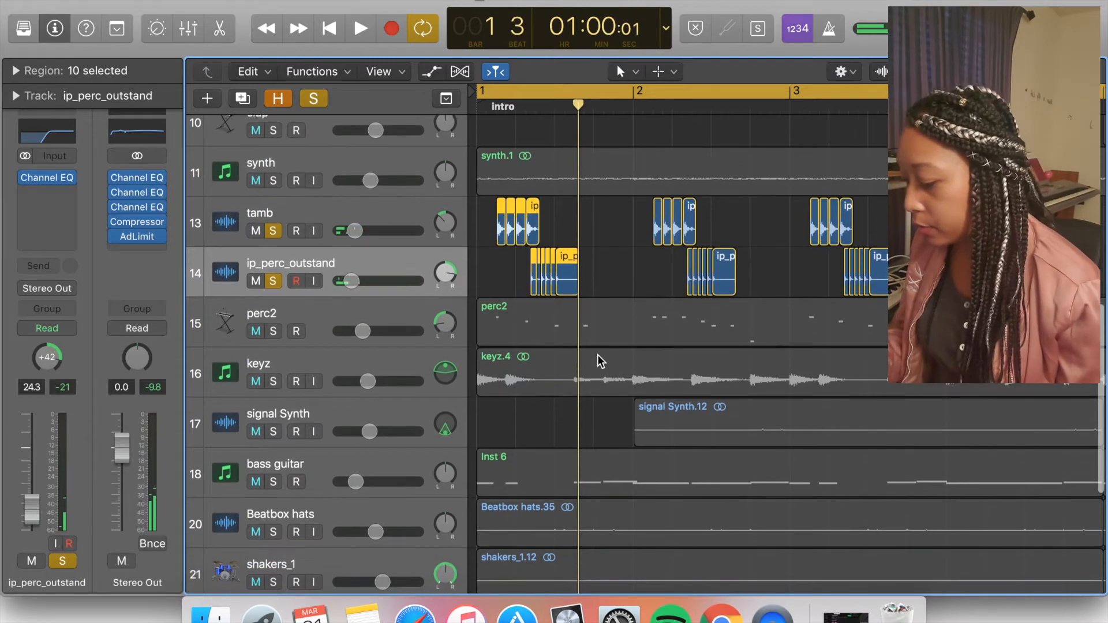
{"action": "left_click", "coordinate": [268, 334]}
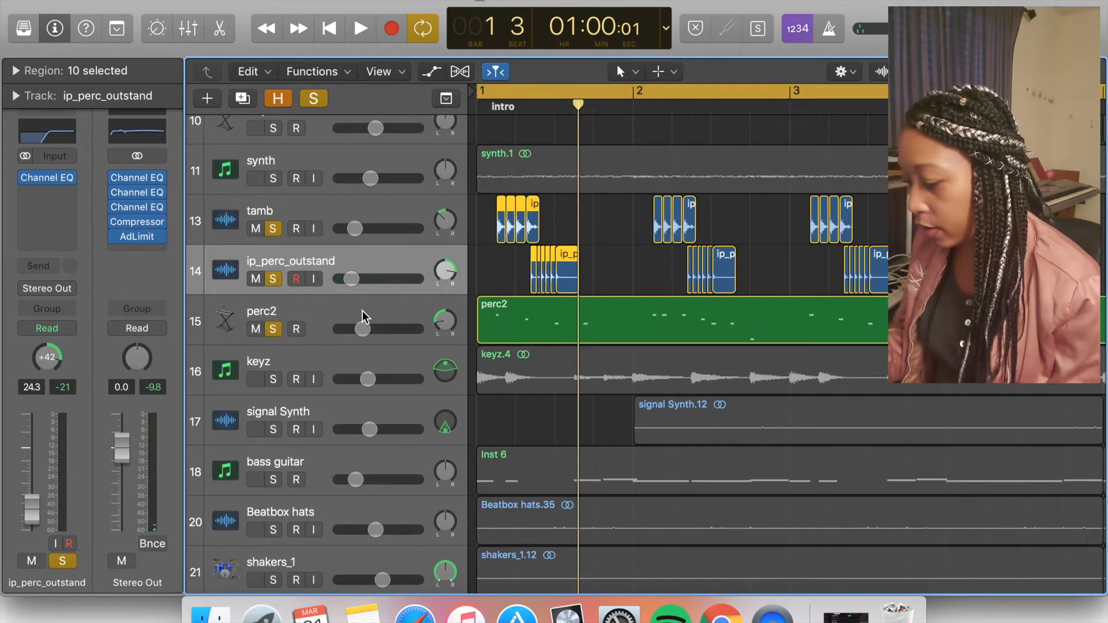
{"action": "key", "text": "Return"}
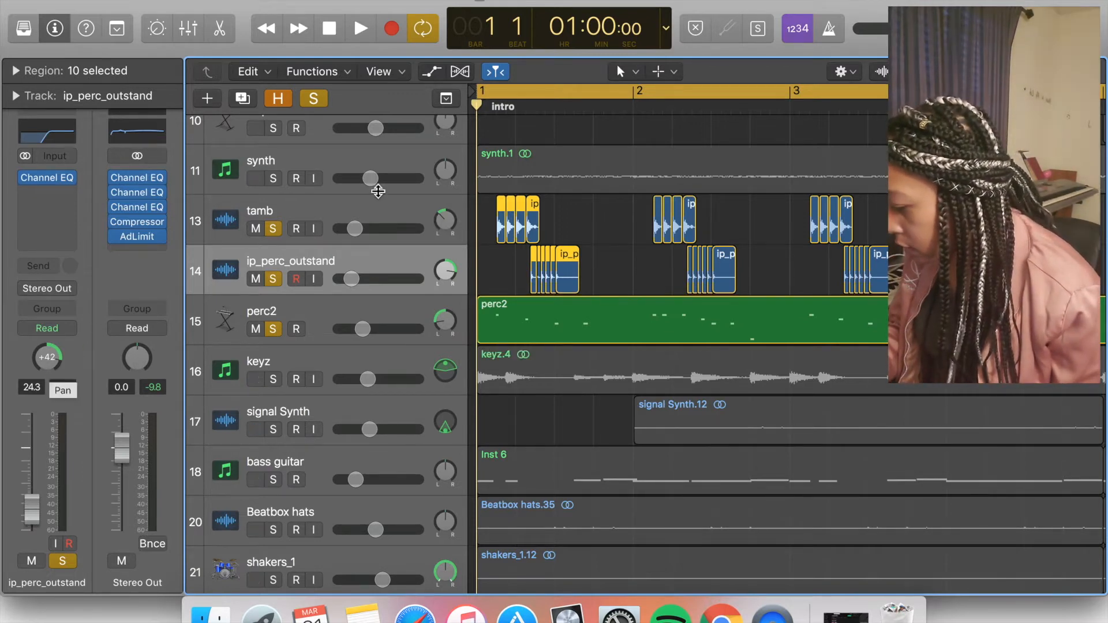
- Compare the pan settings of the tamb and perc2 tracks
{"action": "left_click", "coordinate": [351, 219]}
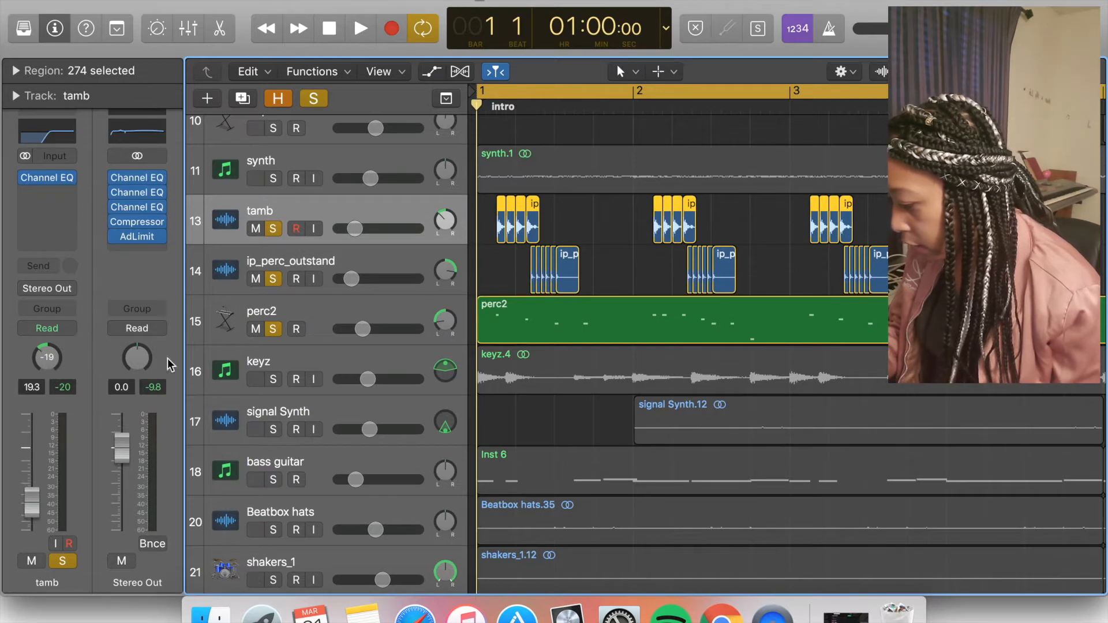
{"action": "left_click", "coordinate": [377, 310]}
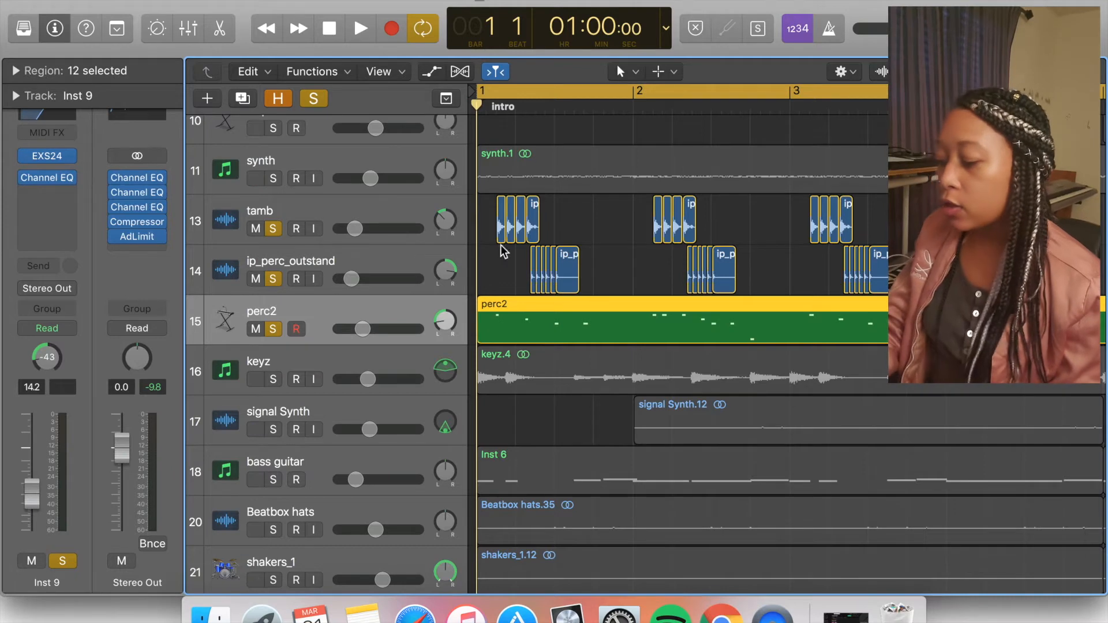
{"action": "left_click", "coordinate": [400, 214]}
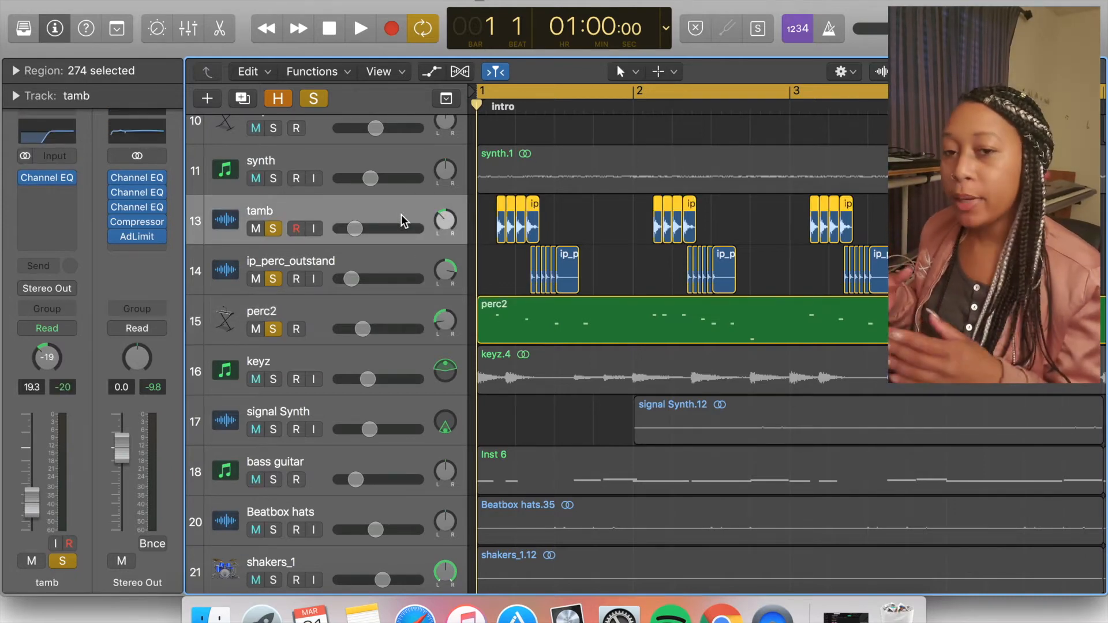
{"action": "left_click", "coordinate": [376, 317]}
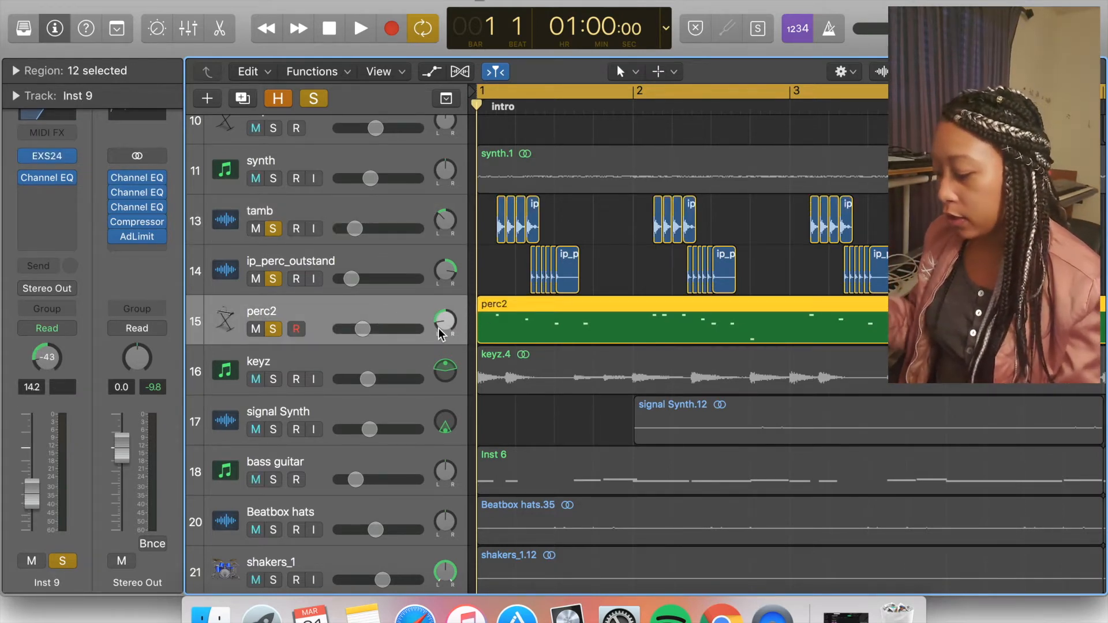
- Play the three soloed percussion tracks briefly, then view the perc2 channel's pan mode options without changing them
{"action": "key", "text": "space"}
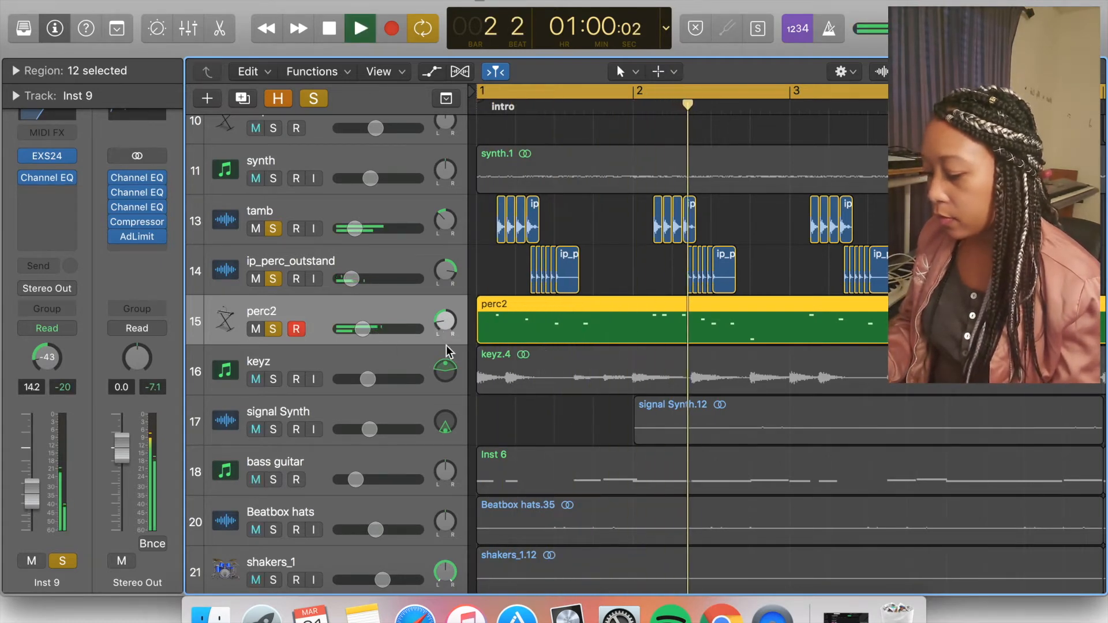
{"action": "key", "text": "space"}
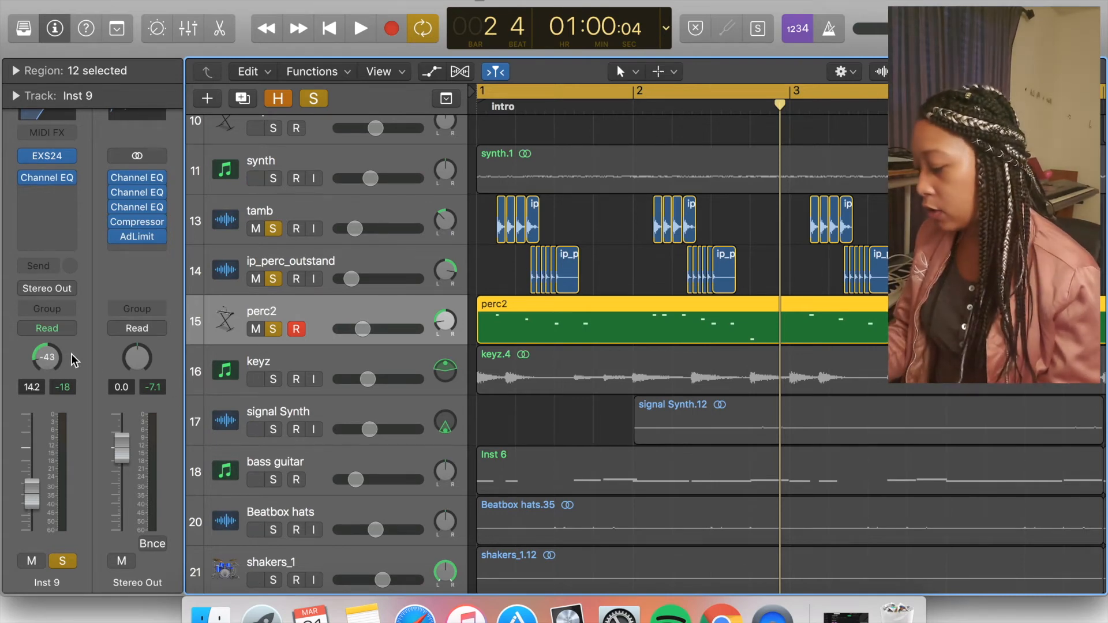
{"action": "right_click", "coordinate": [48, 363]}
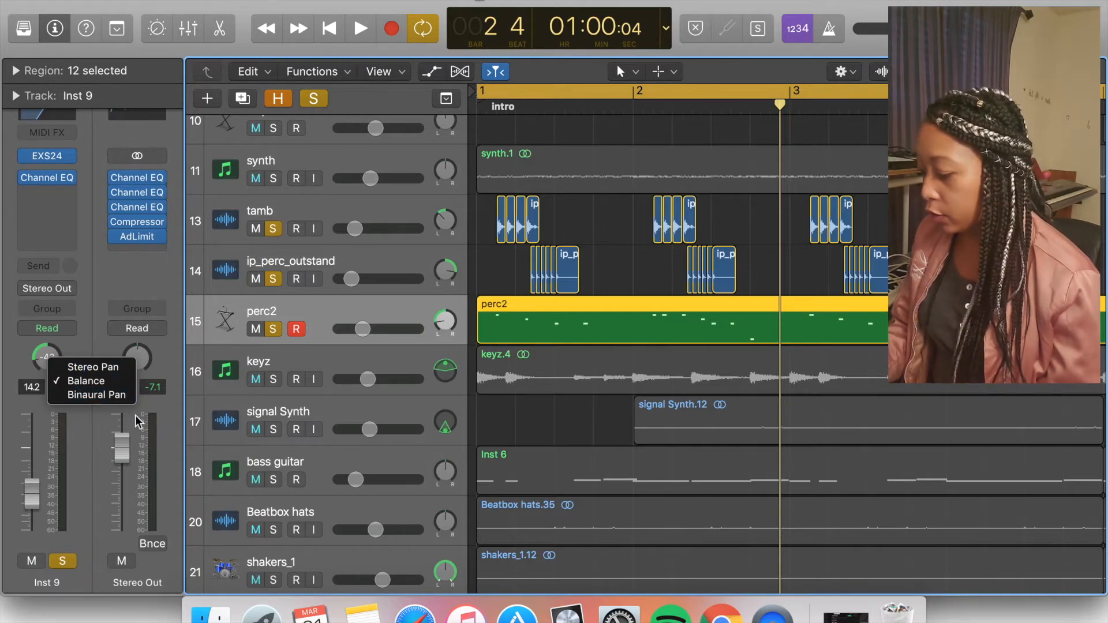
{"action": "left_click", "coordinate": [398, 564]}
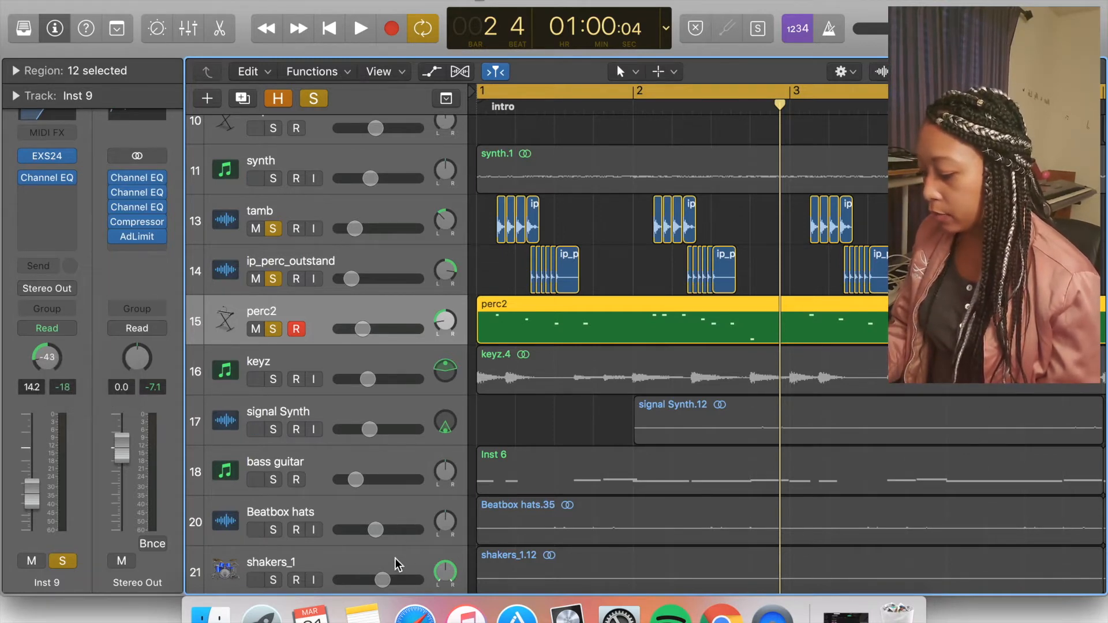
- Move the shakers_1 track directly below perc2 and make it the only soloed track
{"action": "left_click_drag", "start_coordinate": [398, 564], "coordinate": [378, 364]}
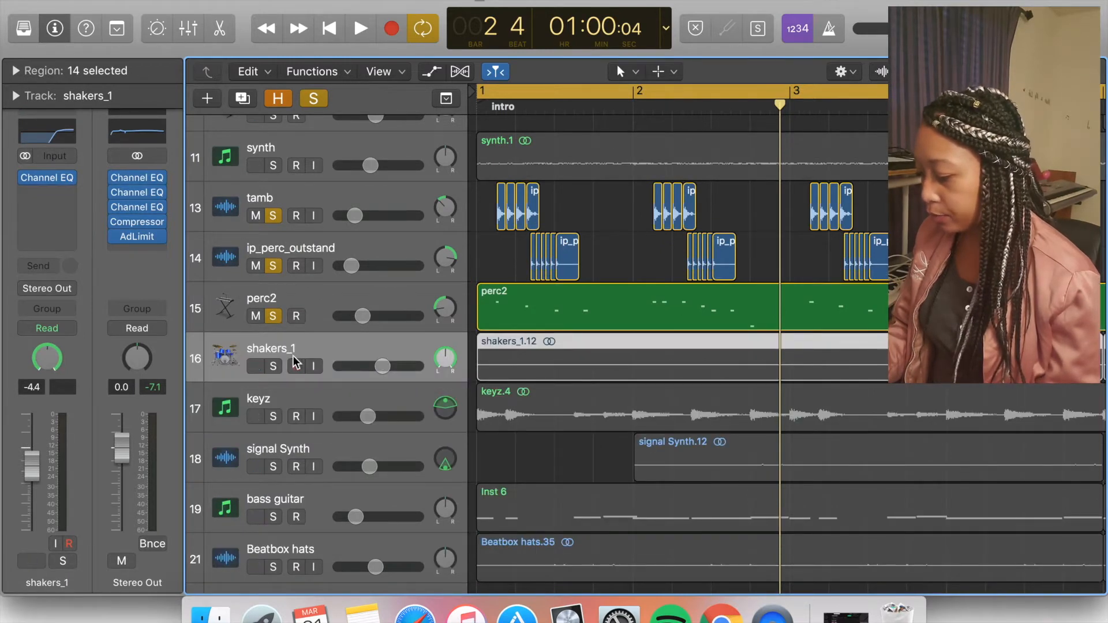
{"action": "left_click", "coordinate": [273, 366]}
{"action": "left_click", "coordinate": [273, 316]}
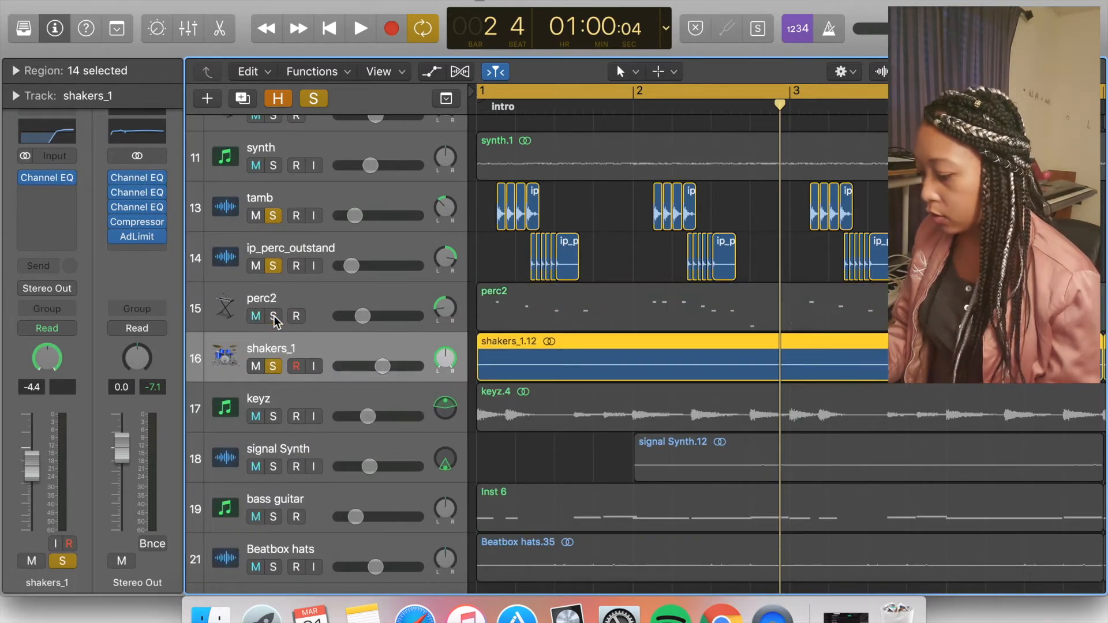
{"action": "left_click", "coordinate": [273, 266]}
{"action": "left_click", "coordinate": [272, 219]}
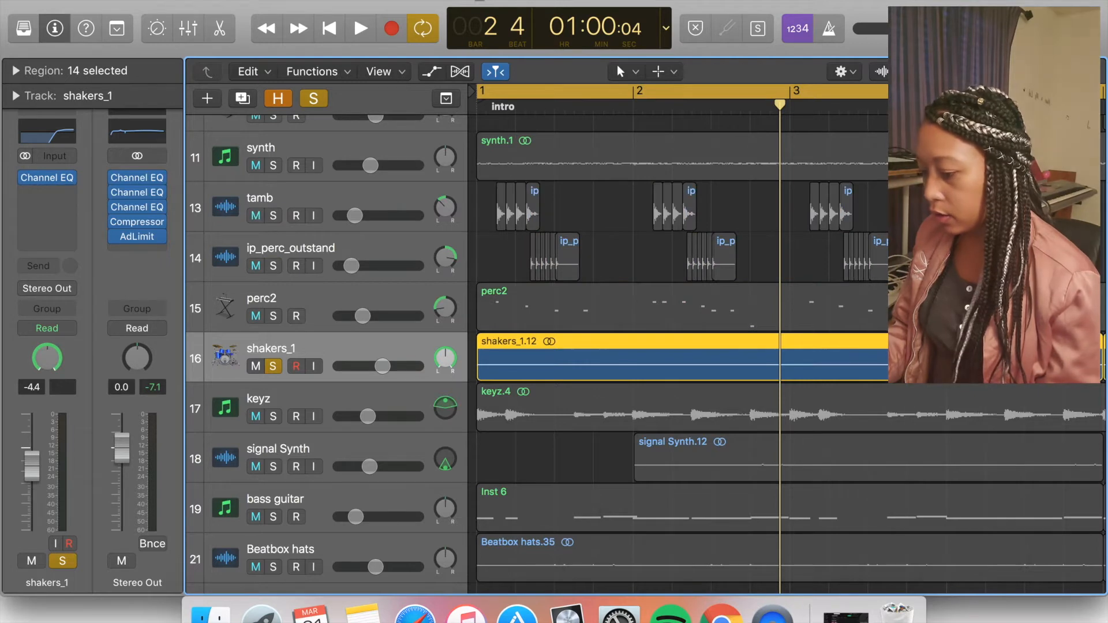
- Turn on waveform zoom for the audio regions and play the soloed shakers_1 track from the start
{"action": "left_click", "coordinate": [885, 72]}
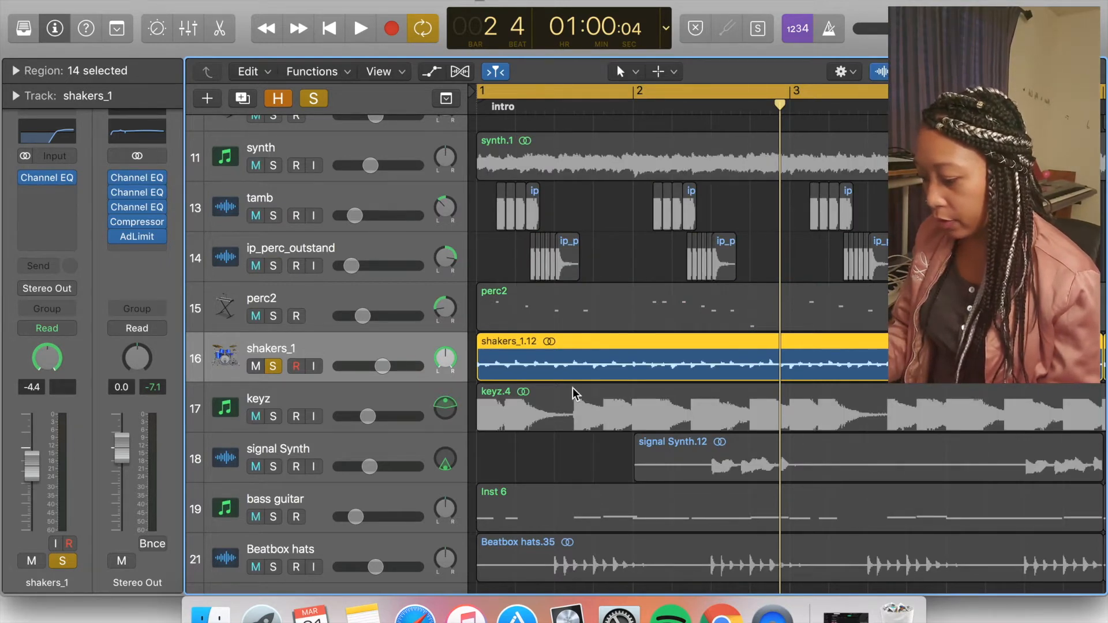
{"action": "key", "text": "Return"}
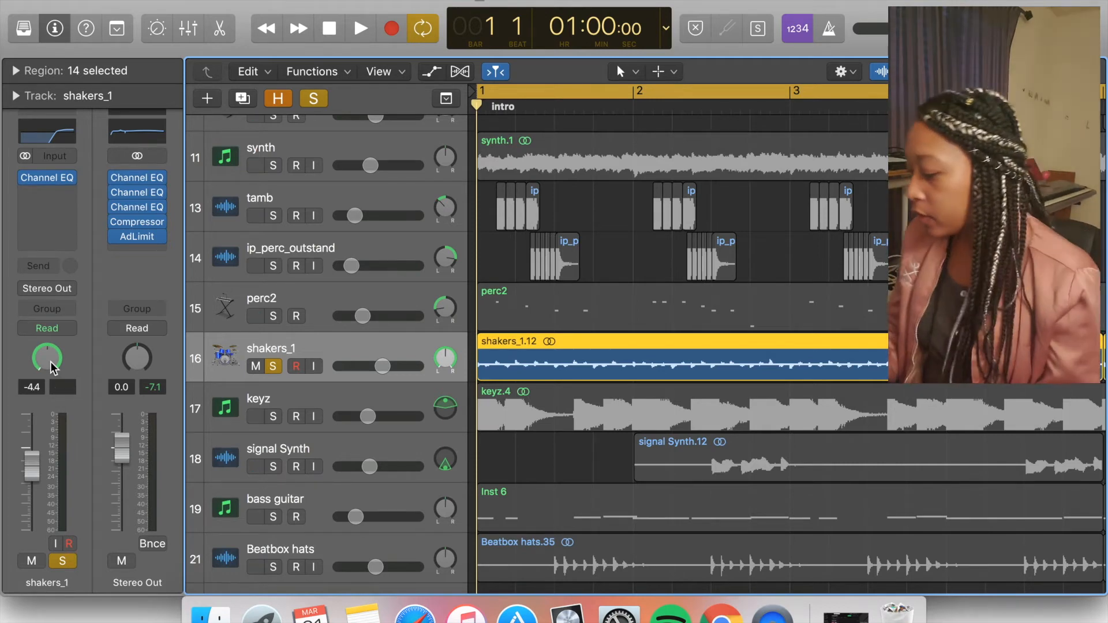
{"action": "key", "text": "space"}
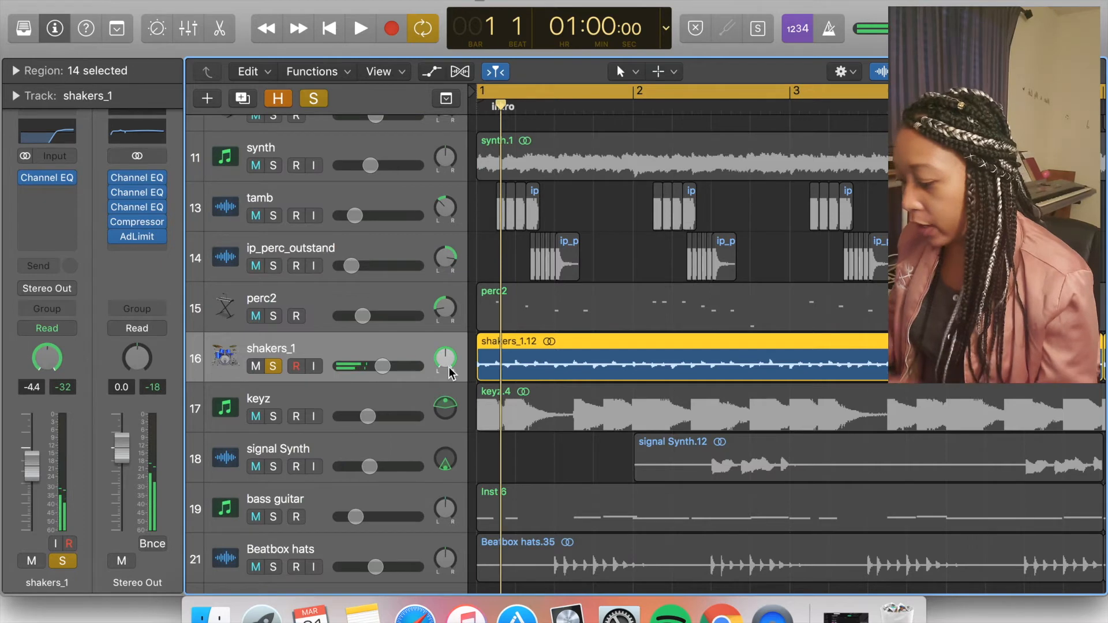
- Play the soloed shakers_1 track once more from the start, stopping in bar 3
{"action": "key", "text": "space"}
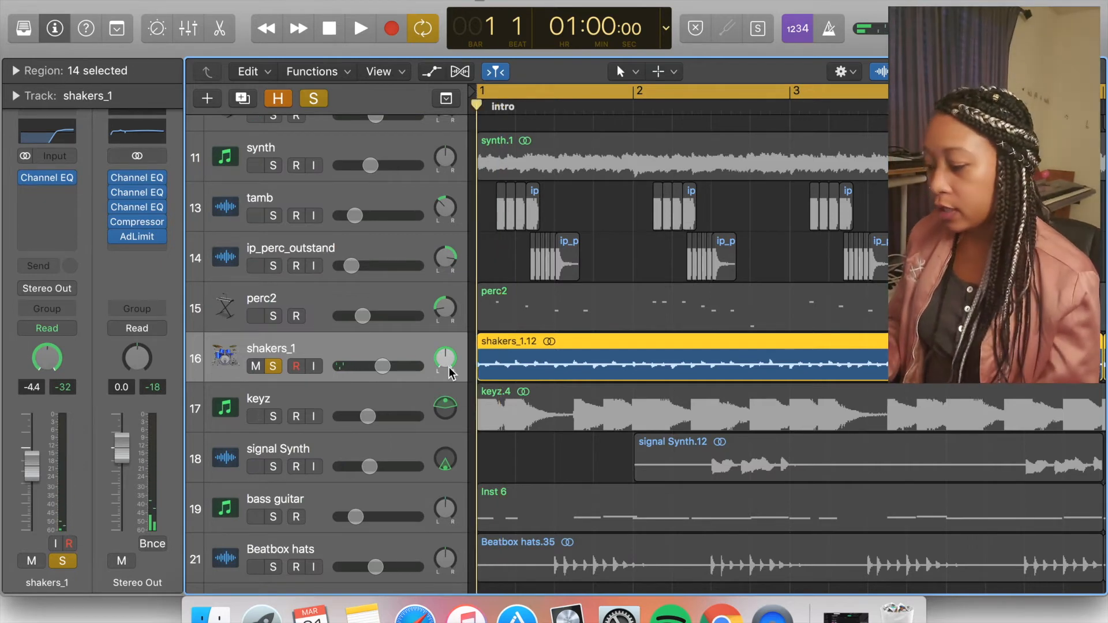
{"action": "key", "text": "space"}
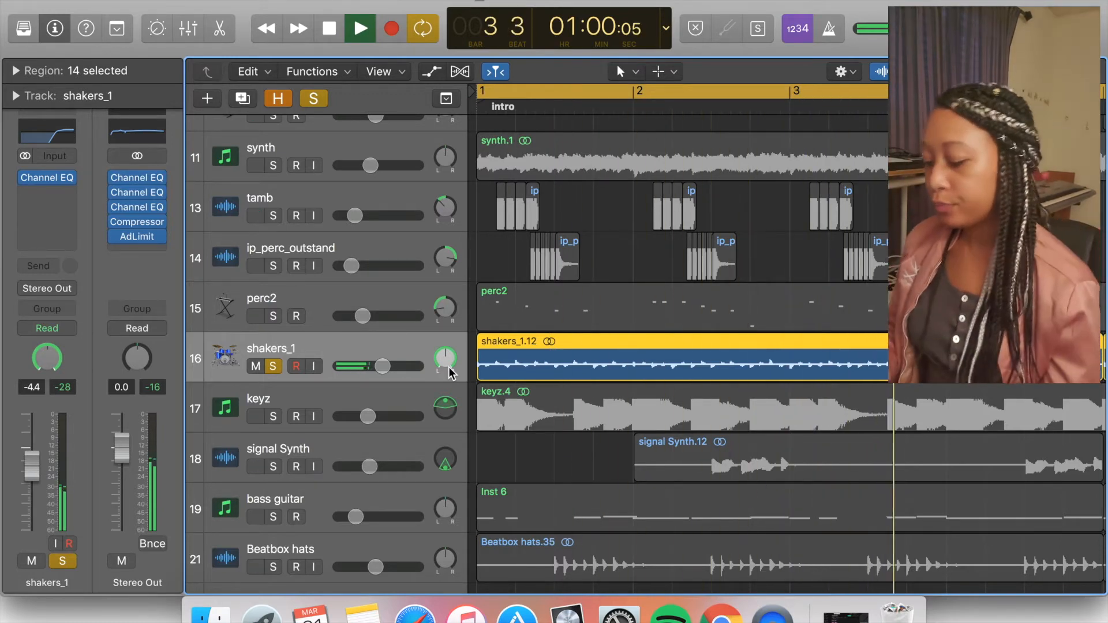
{"action": "key", "text": "space"}
- Take the shakers_1 track out of solo and view its channel's pan mode options without changing them
{"action": "left_click", "coordinate": [276, 369]}
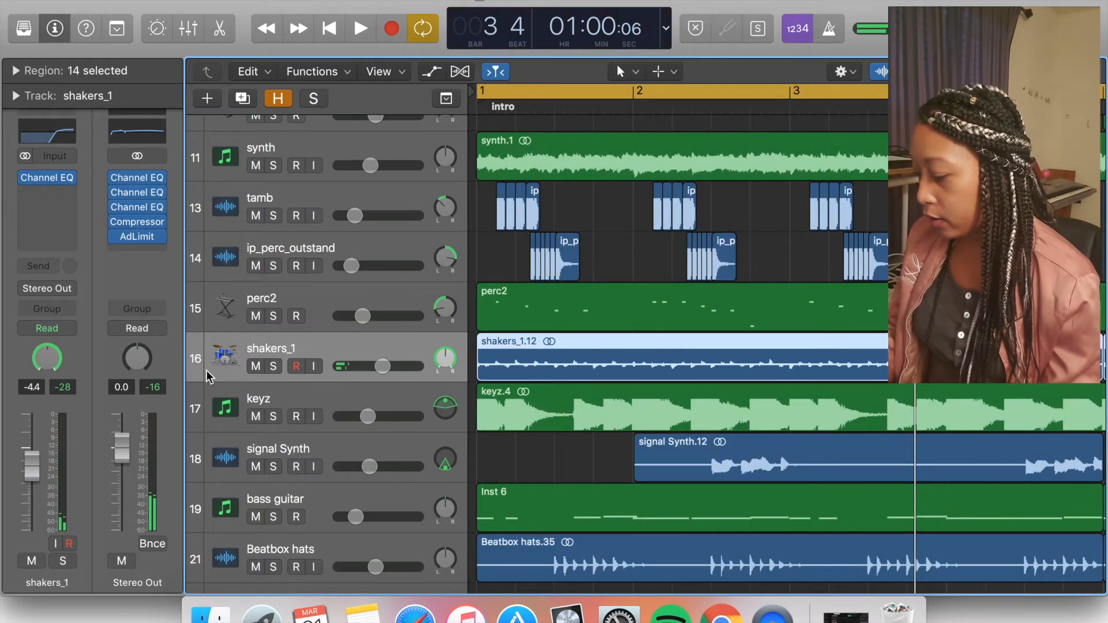
{"action": "right_click", "coordinate": [49, 358]}
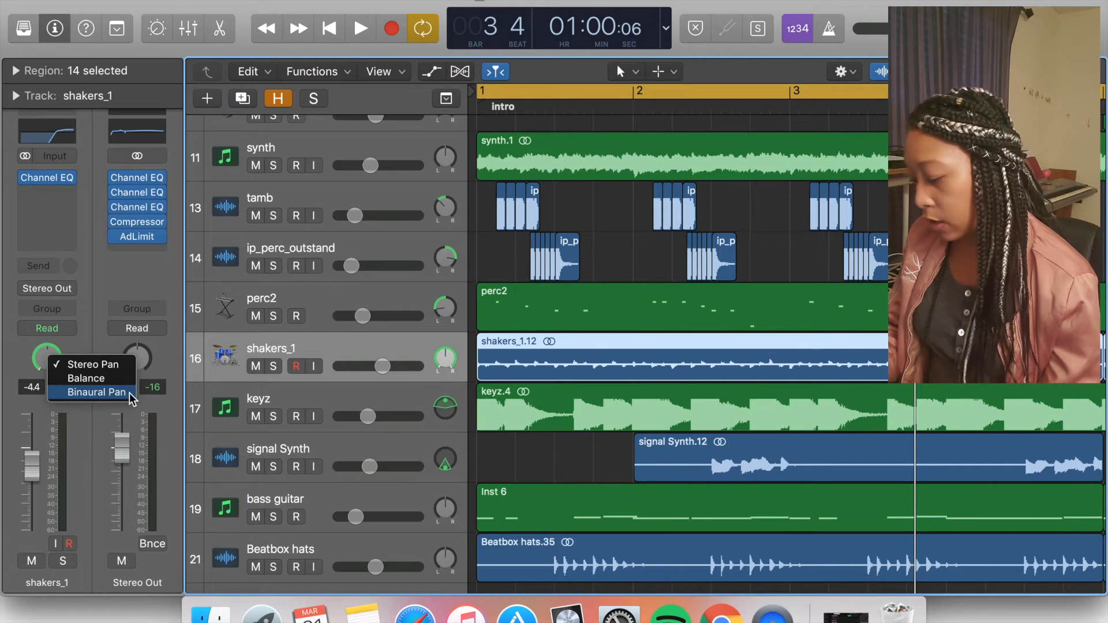
{"action": "left_click", "coordinate": [414, 397]}
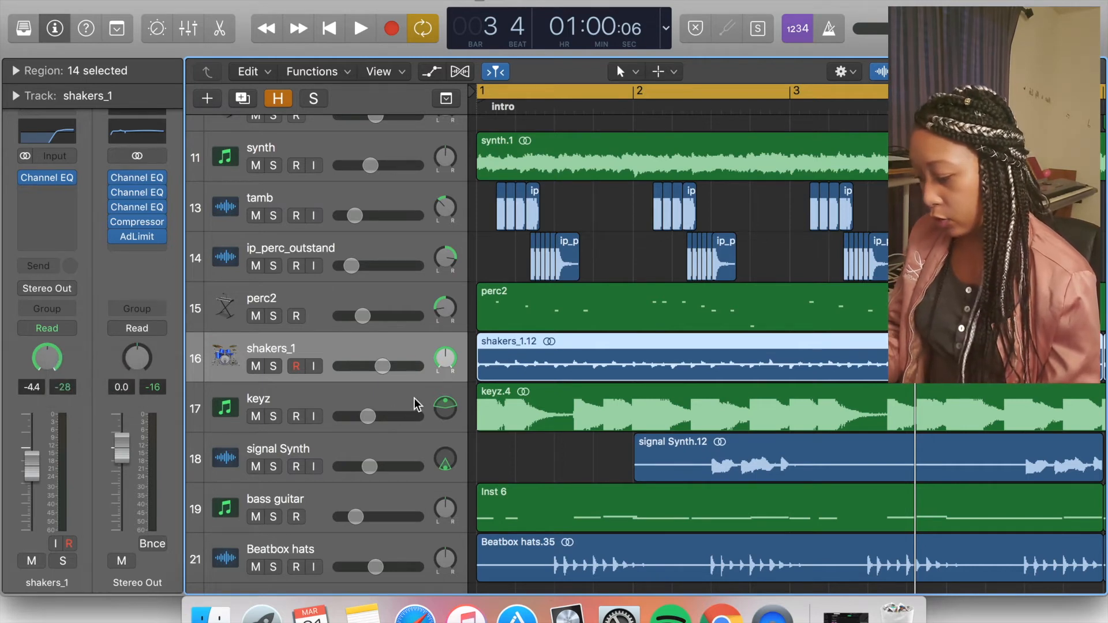
- Solo the keyz track and play it from the start, stopping in bar 3
{"action": "left_click", "coordinate": [414, 397]}
{"action": "key", "text": "Return"}
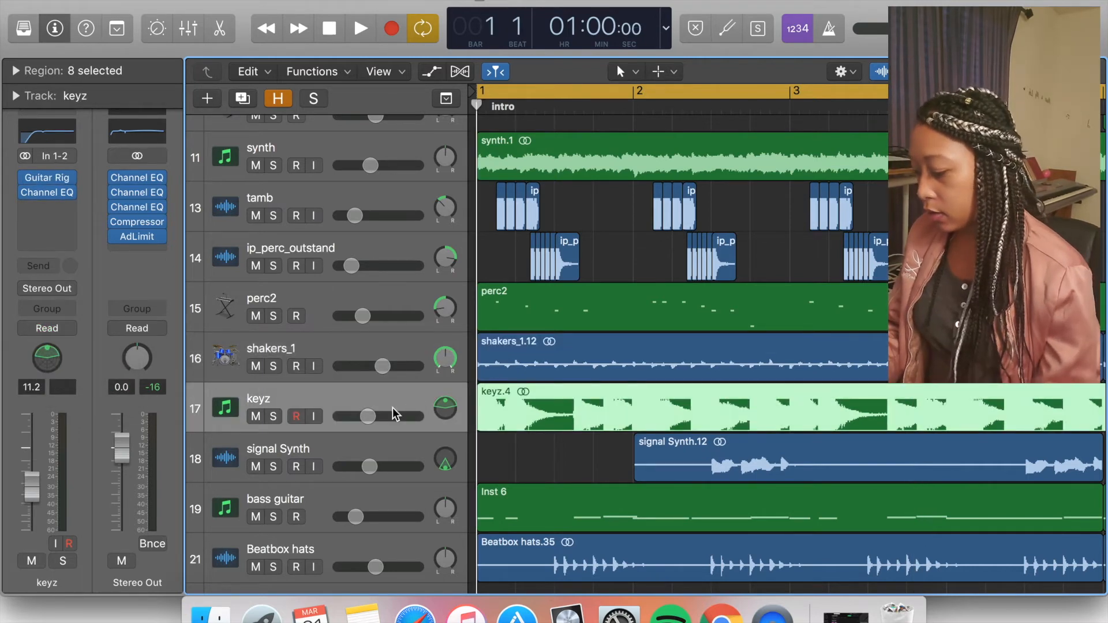
{"action": "left_click", "coordinate": [274, 416]}
{"action": "key", "text": "space"}
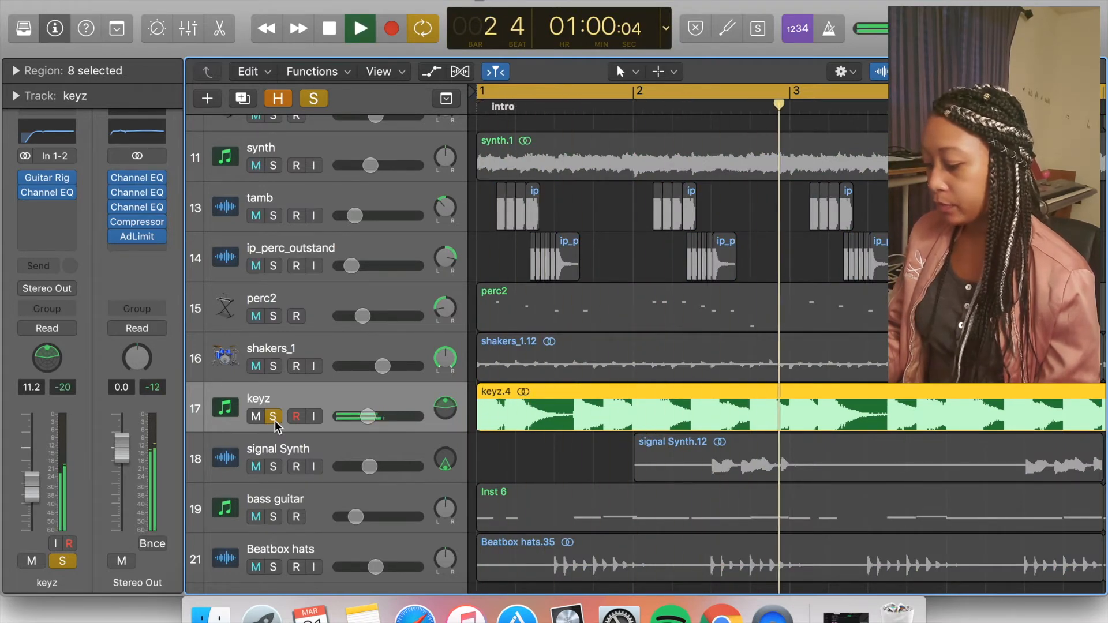
{"action": "key", "text": "space"}
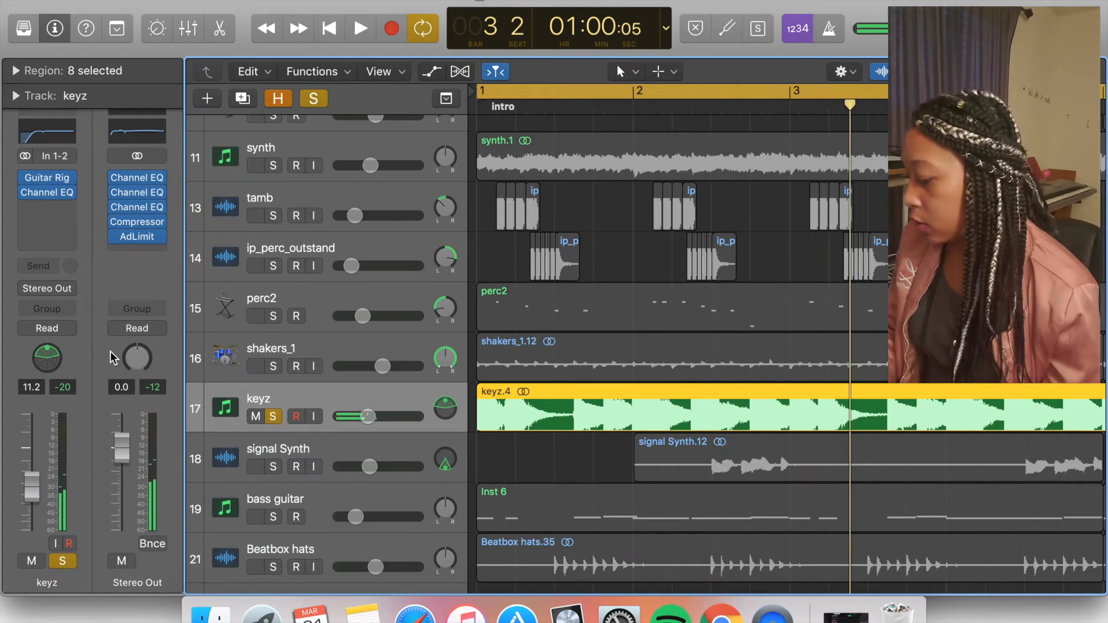
- Move the keyz track's binaural pan source outward to a distance of about 1.36 m at 0° angle, then close the panner
{"action": "double_click", "coordinate": [53, 359]}
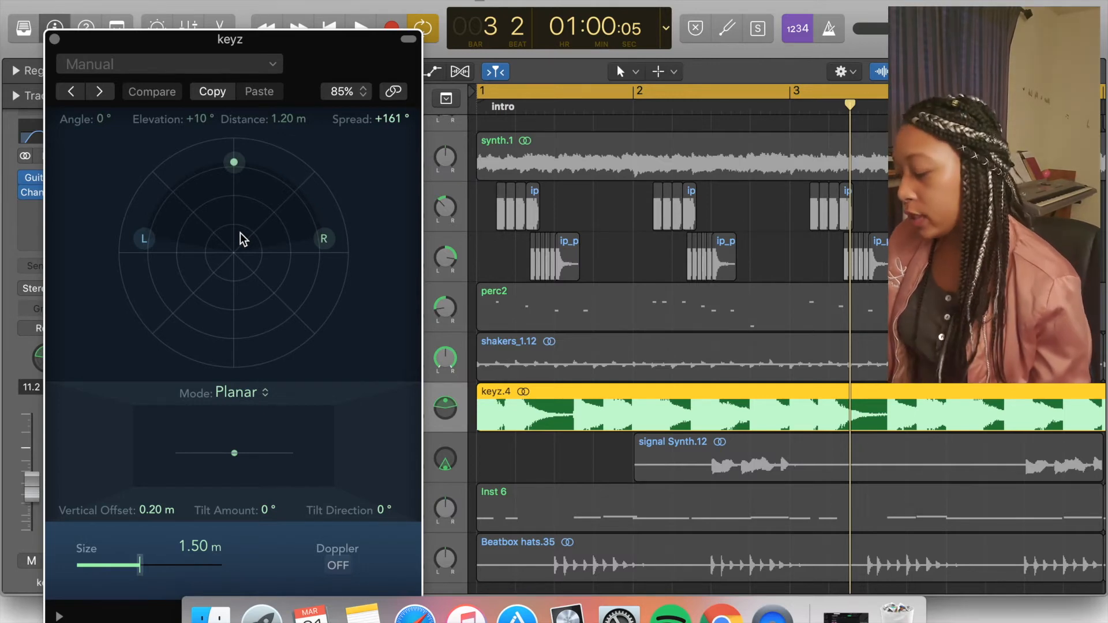
{"action": "mouse_move", "coordinate": [229, 167]}
{"action": "left_mouse_down"}
{"action": "mouse_move", "coordinate": [272, 173]}
{"action": "mouse_move", "coordinate": [314, 240]}
{"action": "mouse_move", "coordinate": [284, 324]}
{"action": "mouse_move", "coordinate": [225, 349]}
{"action": "mouse_move", "coordinate": [308, 235]}
{"action": "mouse_move", "coordinate": [233, 173]}
{"action": "mouse_move", "coordinate": [232, 240]}
{"action": "mouse_move", "coordinate": [228, 144]}
{"action": "mouse_move", "coordinate": [218, 237]}
{"action": "mouse_move", "coordinate": [229, 358]}
{"action": "mouse_move", "coordinate": [199, 176]}
{"action": "mouse_move", "coordinate": [232, 325]}
{"action": "mouse_move", "coordinate": [221, 353]}
{"action": "mouse_move", "coordinate": [238, 353]}
{"action": "mouse_move", "coordinate": [232, 365]}
{"action": "mouse_move", "coordinate": [230, 292]}
{"action": "mouse_move", "coordinate": [236, 372]}
{"action": "mouse_move", "coordinate": [288, 272]}
{"action": "mouse_move", "coordinate": [226, 127]}
{"action": "mouse_move", "coordinate": [230, 154]}
{"action": "left_mouse_up"}
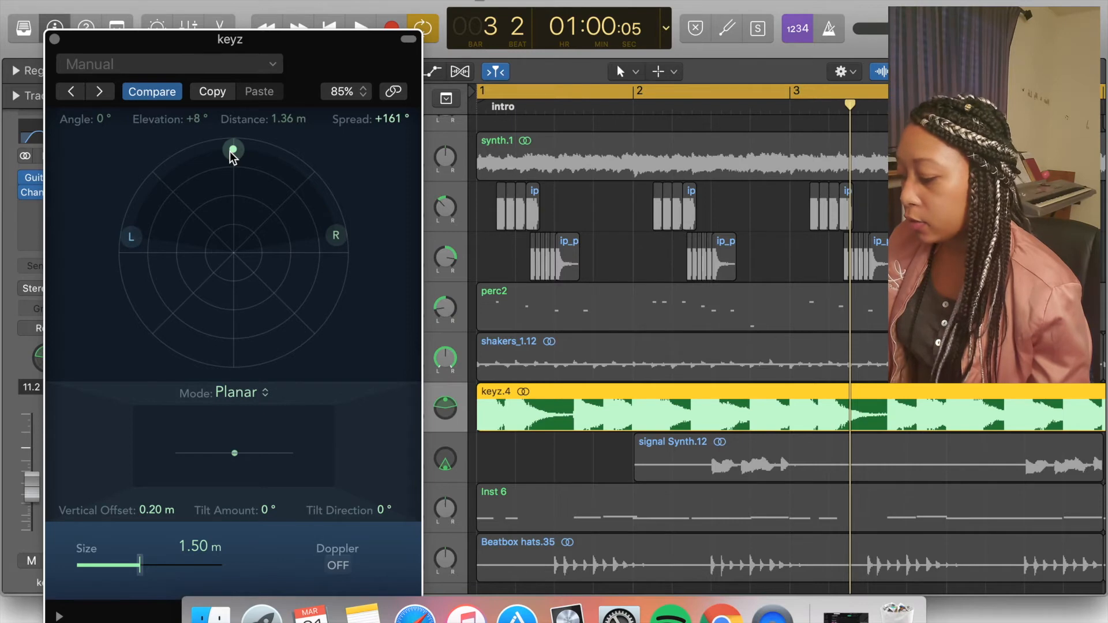
{"action": "left_click", "coordinate": [55, 39]}
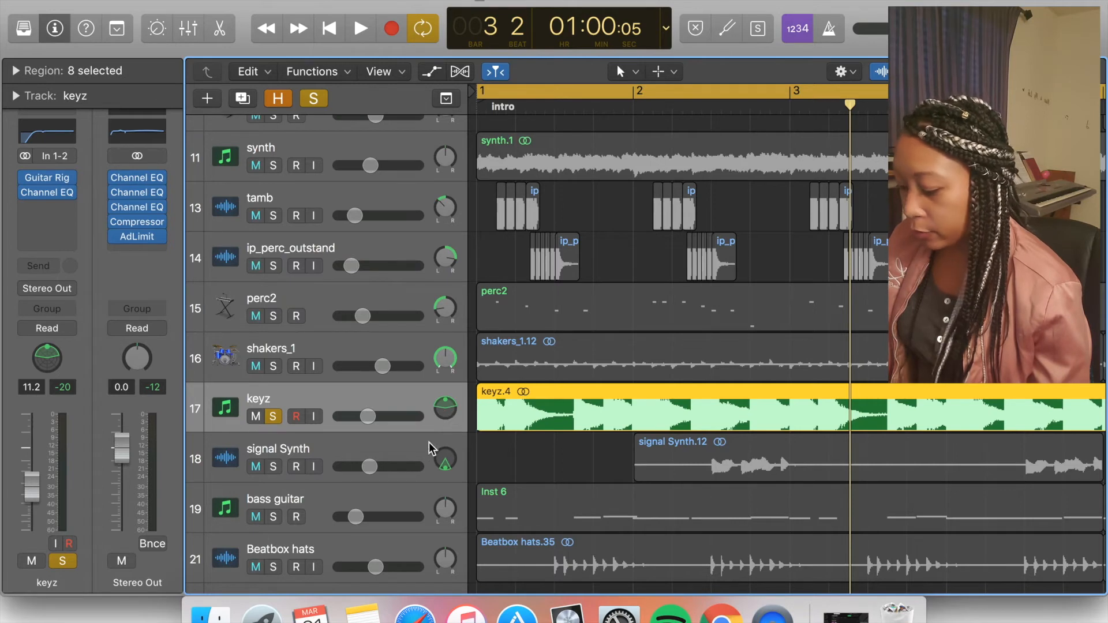
- Reopen the keyz track's binaural panner to review its source placement and spread, then close it
{"action": "left_click", "coordinate": [385, 456]}
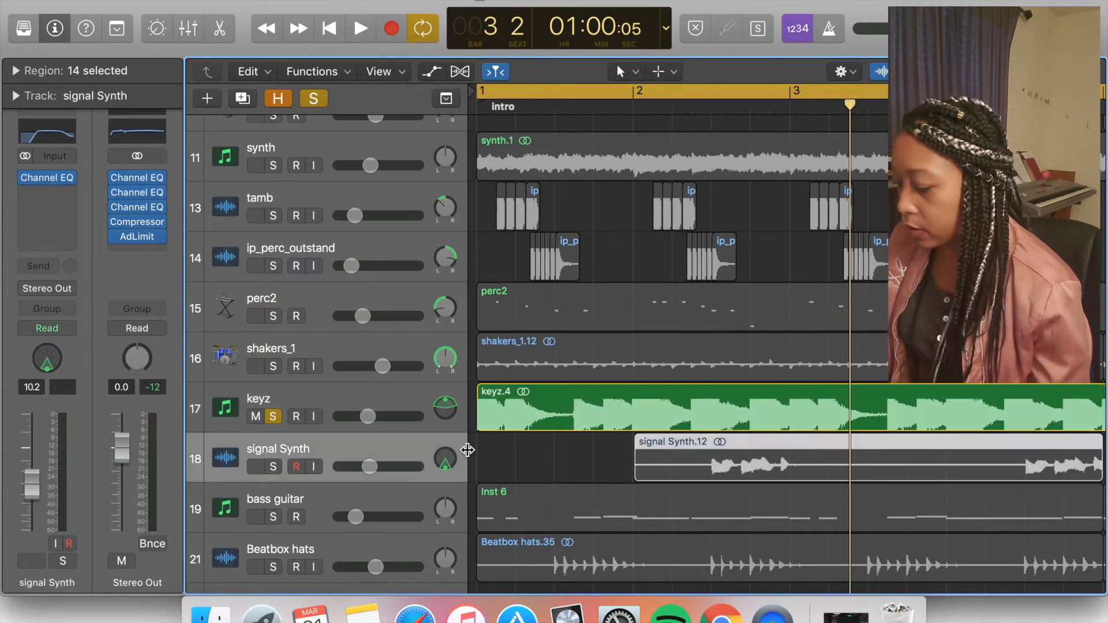
{"action": "left_click", "coordinate": [432, 406]}
{"action": "double_click", "coordinate": [443, 408]}
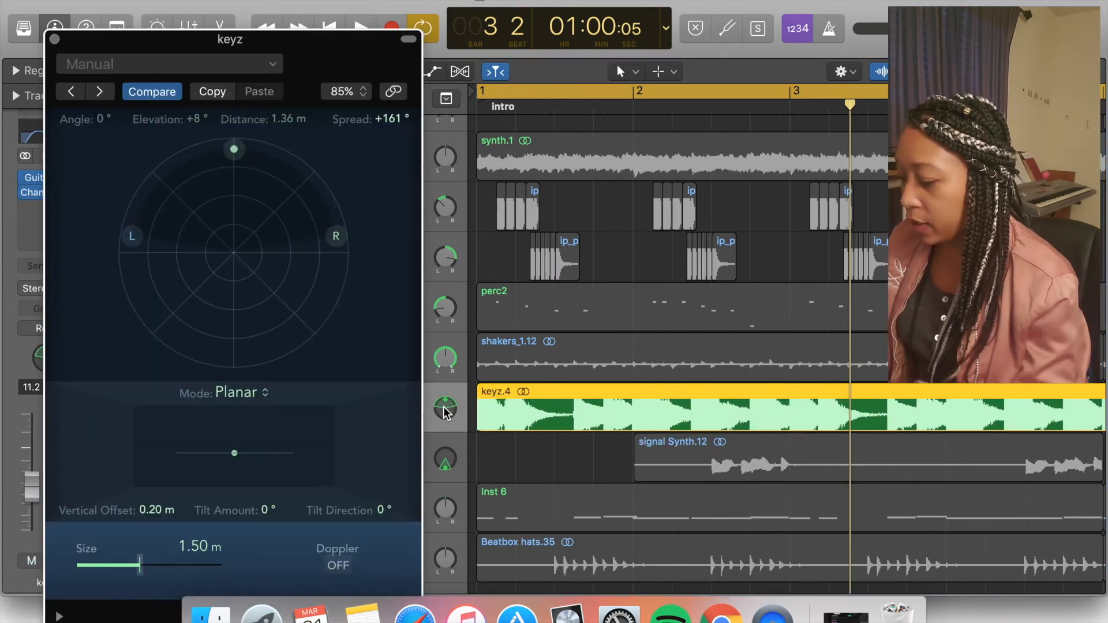
{"action": "left_click", "coordinate": [54, 39]}
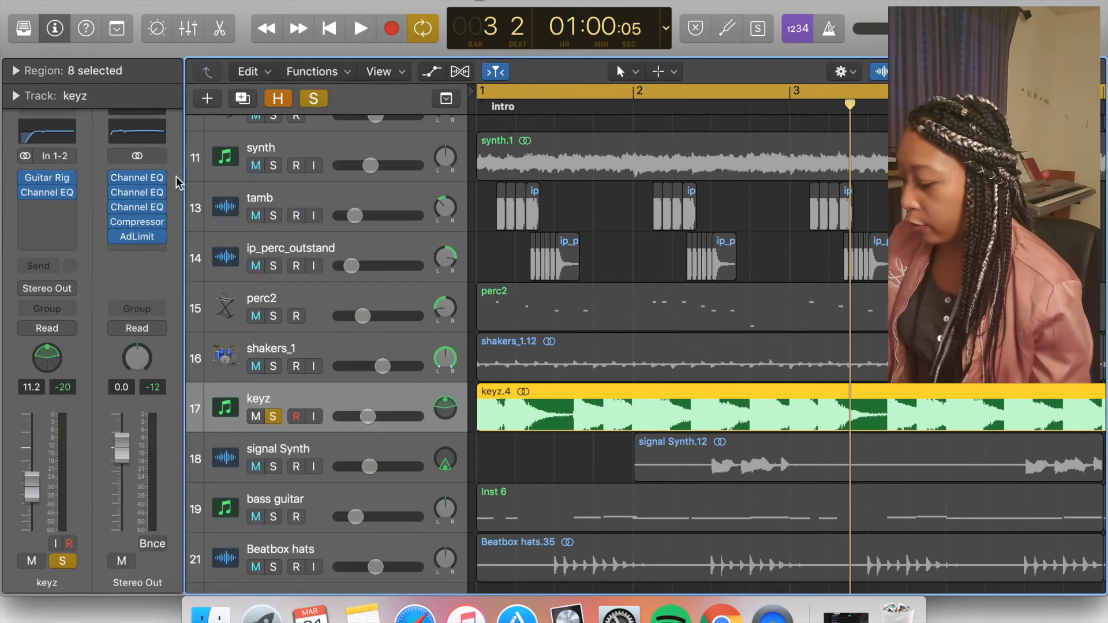
- Examine the signal Synth track's angle and spread in its binaural panner, then close the panner
{"action": "left_click", "coordinate": [428, 449]}
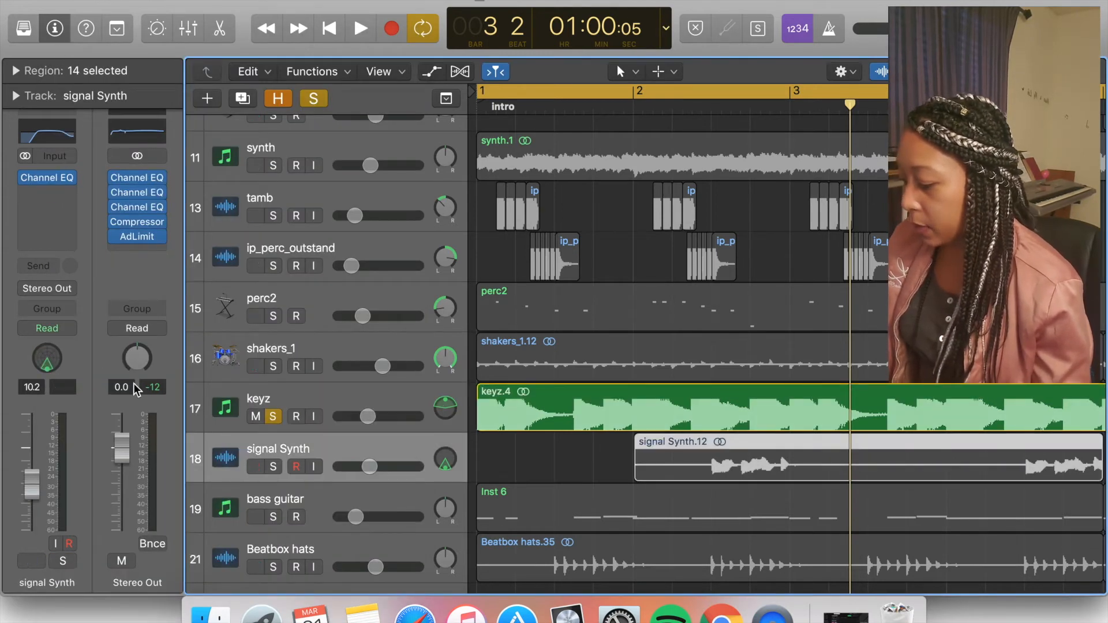
{"action": "double_click", "coordinate": [47, 359]}
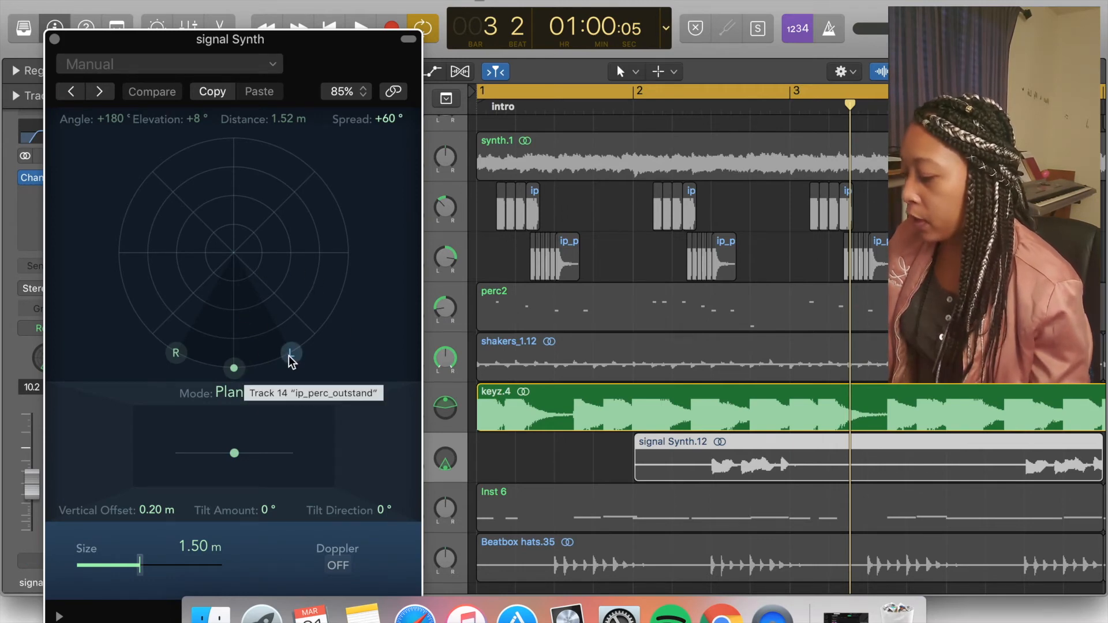
{"action": "left_click", "coordinate": [54, 39]}
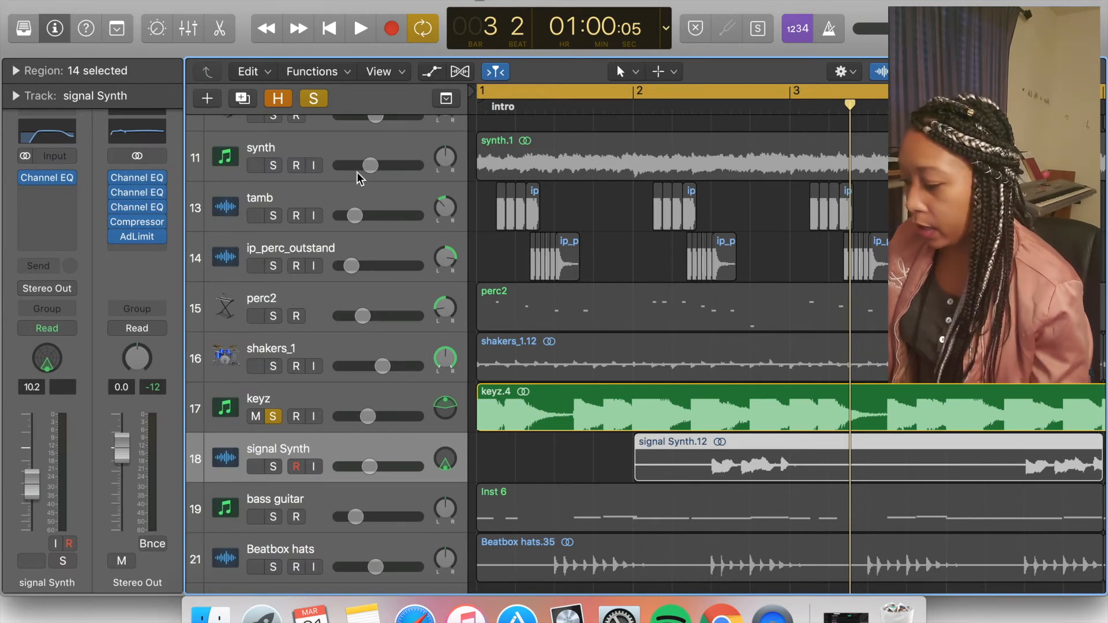
- Turn off soloing for the whole project and lower the tamb track's volume to -21.5 dB
{"action": "left_click", "coordinate": [315, 99]}
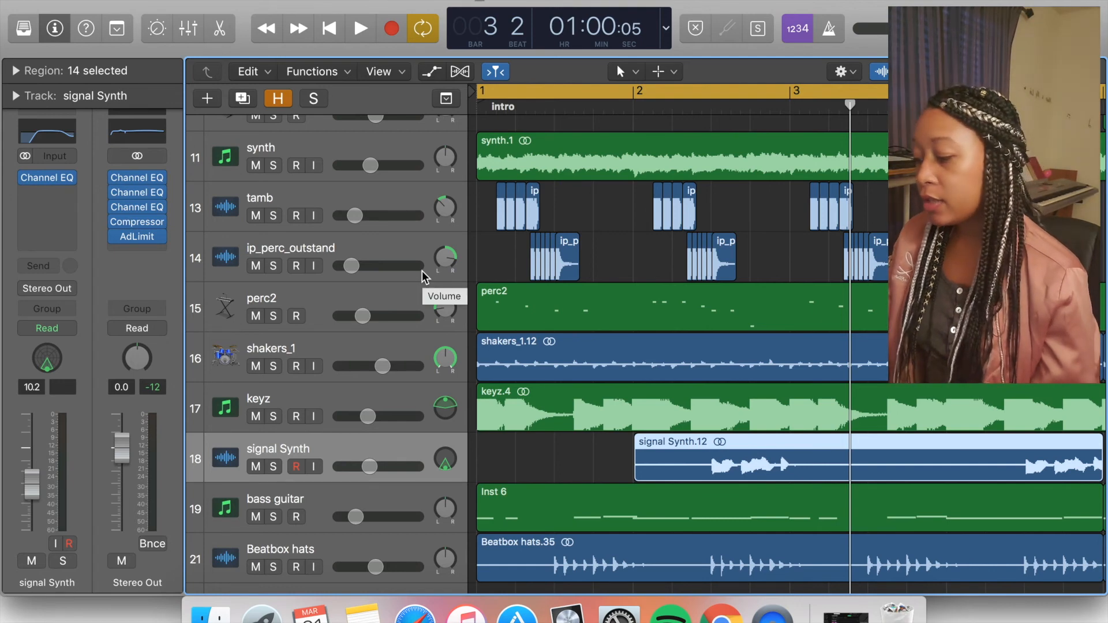
{"action": "left_click", "coordinate": [336, 154]}
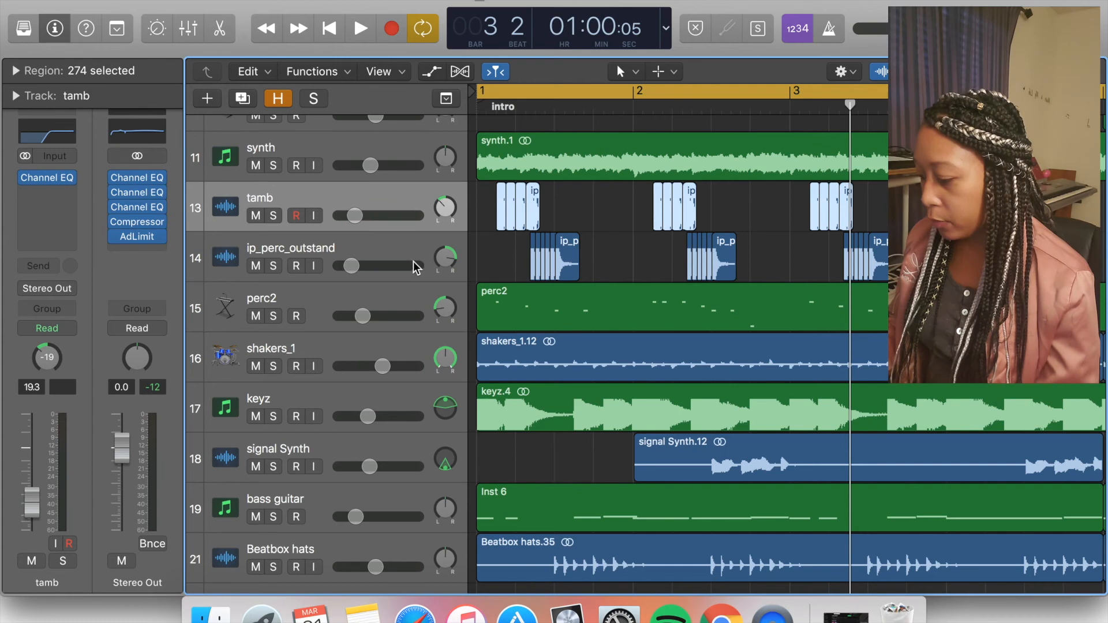
{"action": "left_click", "coordinate": [355, 216]}
{"action": "mouse_move", "coordinate": [355, 215]}
{"action": "left_mouse_down"}
{"action": "mouse_move", "coordinate": [367, 215]}
{"action": "mouse_move", "coordinate": [352, 215]}
{"action": "left_mouse_up"}
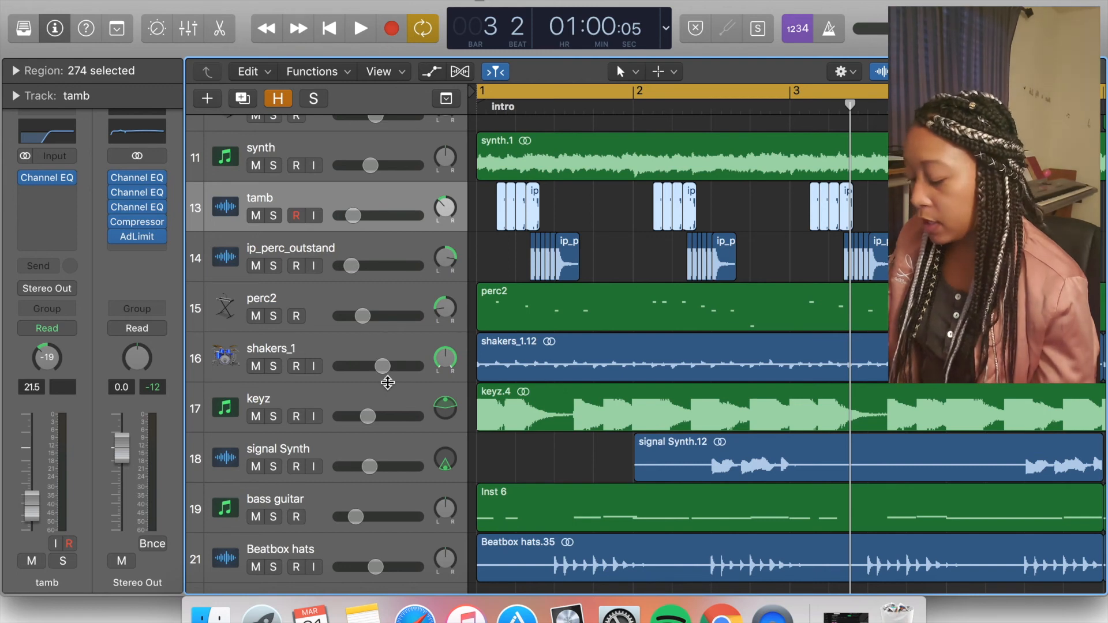
{"action": "scroll", "coordinate": [386, 383], "scroll_direction": "down", "scroll_amount": 2}
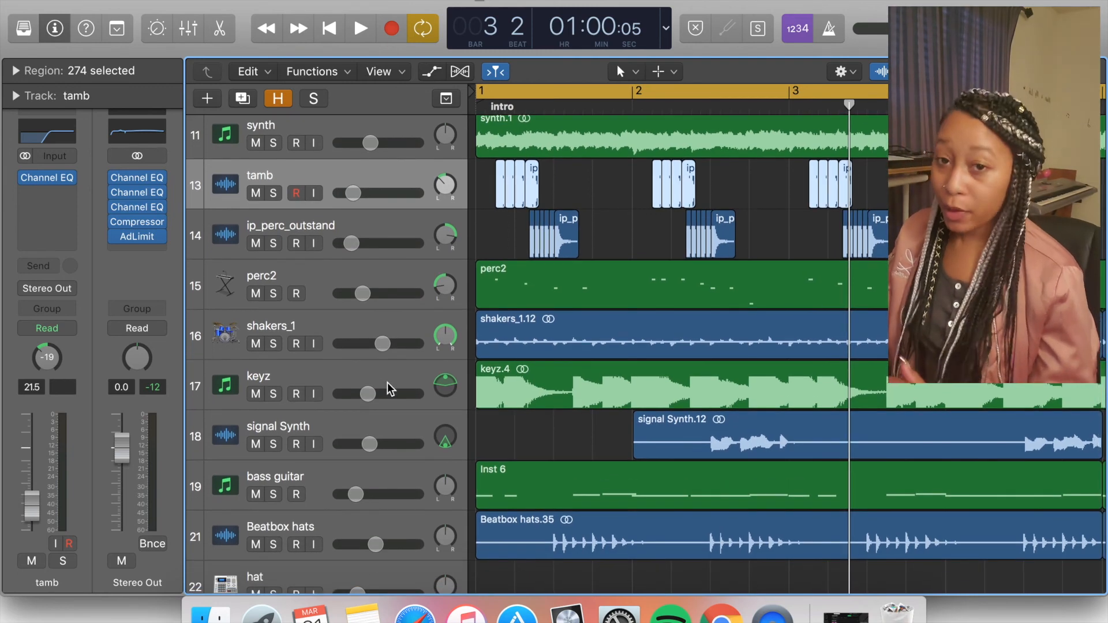
{"action": "scroll", "coordinate": [390, 388], "scroll_direction": "down", "scroll_amount": 3}
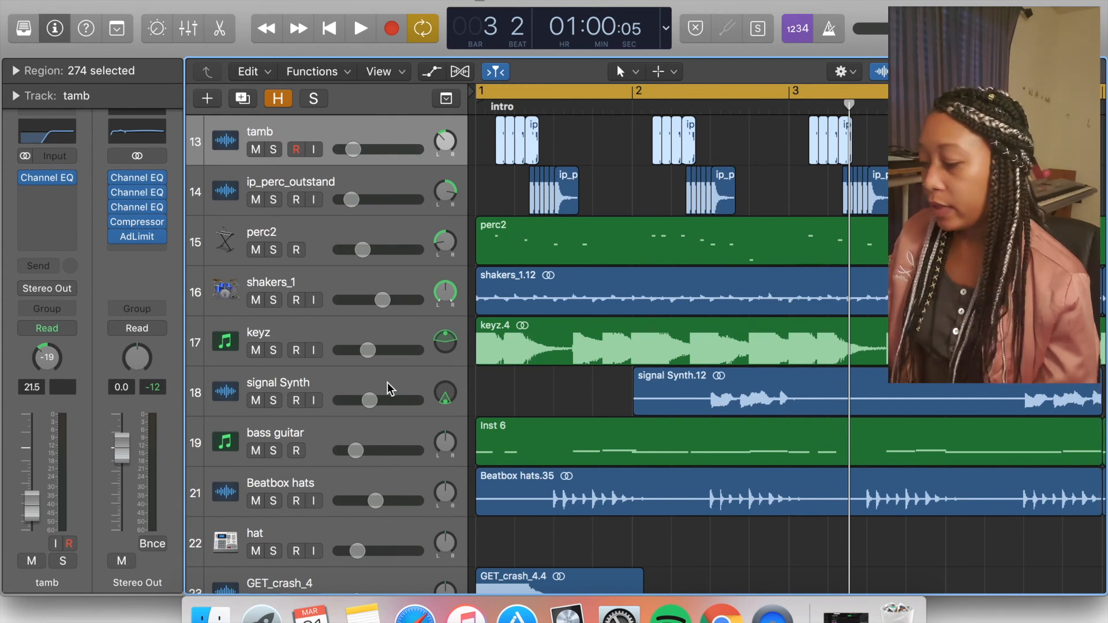